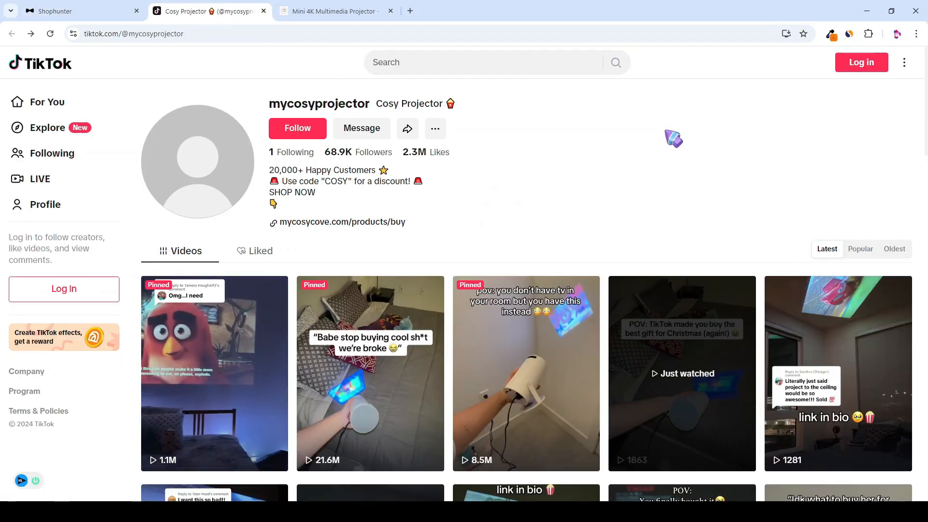
# Step: Browse mycosyprojector's TikTok videos, then open the linked Mini 4K Multimedia Projector product page
pyautogui.scroll(-1, 669, 139)
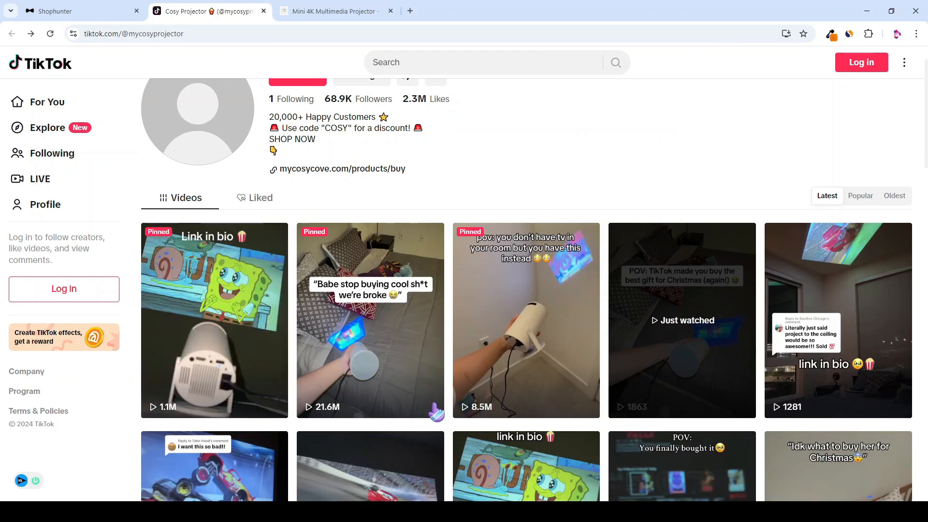
pyautogui.scroll(1, 532, 289)
pyautogui.scroll(-2, 611, 213)
pyautogui.scroll(-8, 611, 213)
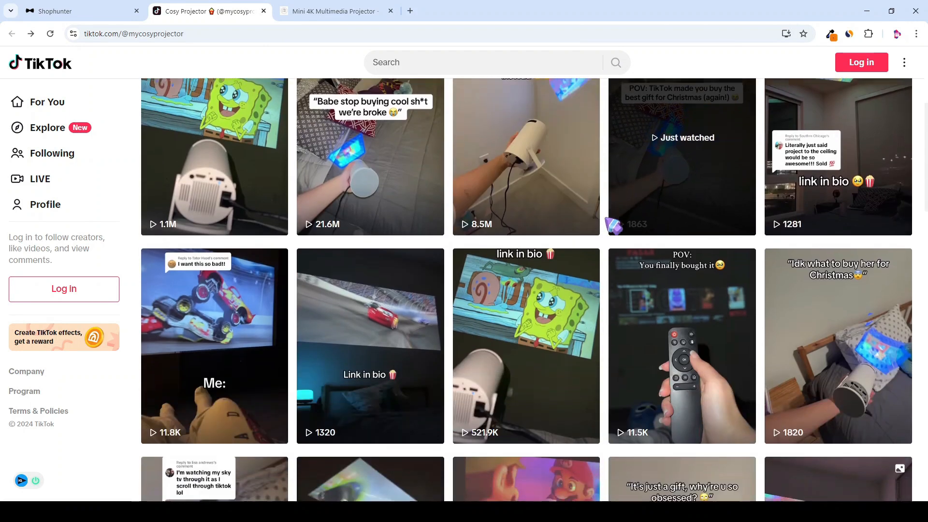
pyautogui.scroll(-2, 613, 225)
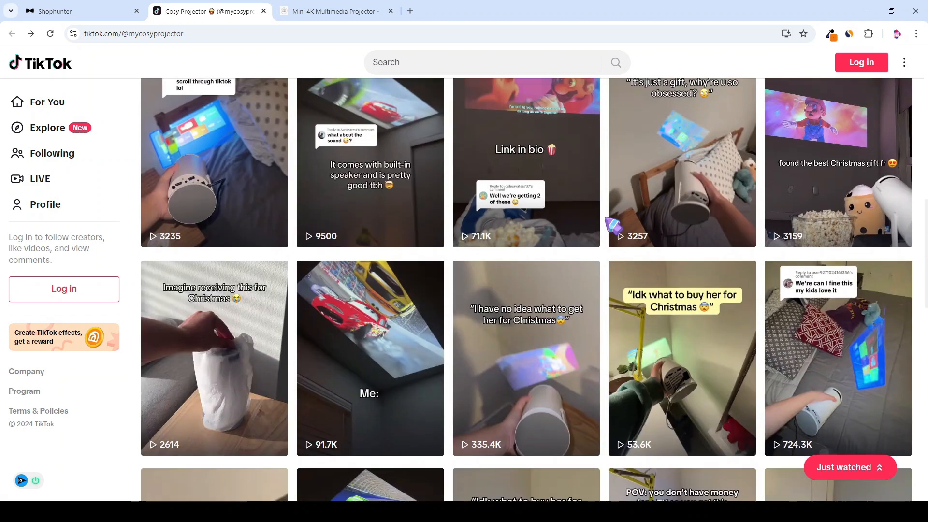
pyautogui.scroll(-4, 613, 225)
pyautogui.scroll(15, 613, 219)
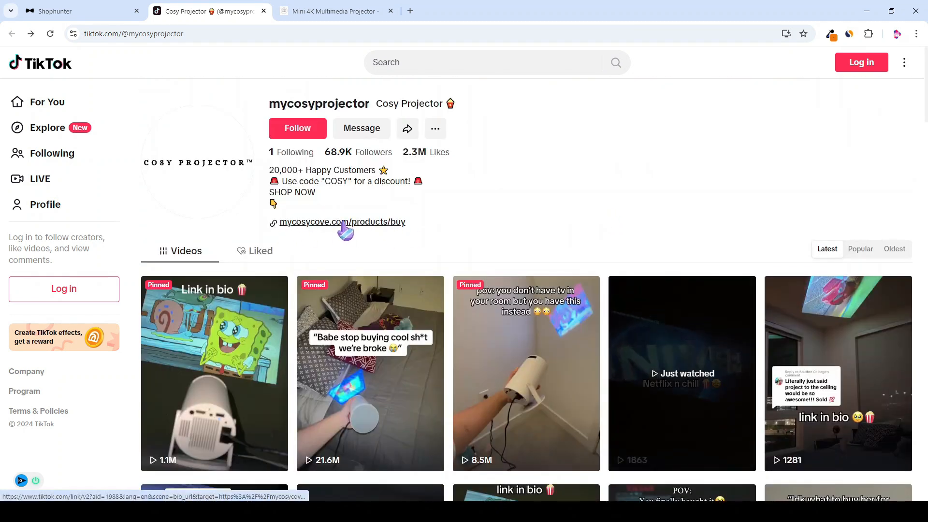
pyautogui.click(309, 11)
# Step: Scroll through the Mini Spotlight Projector listing to review its $99.95 price
pyautogui.scroll(5, 460, 302)
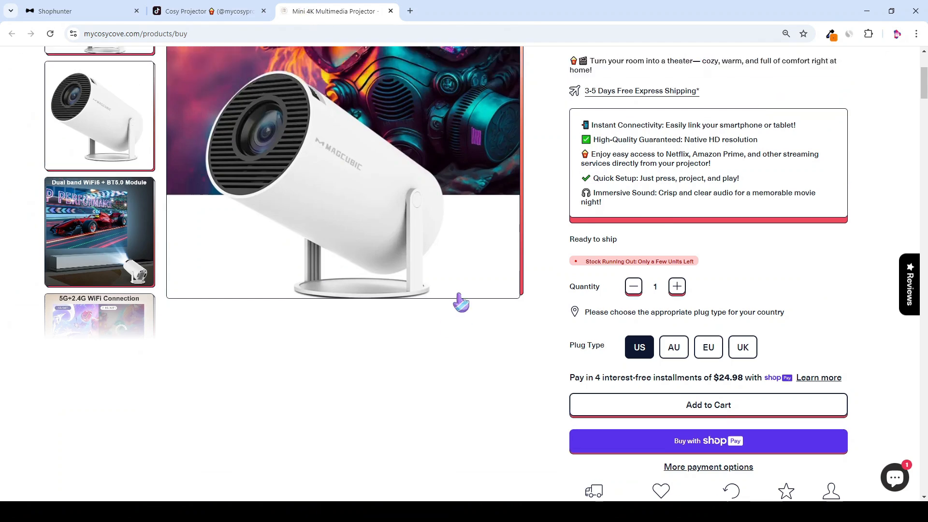
pyautogui.scroll(-1, 538, 152)
pyautogui.scroll(1, 667, 223)
pyautogui.scroll(-2, 497, 165)
pyautogui.scroll(2, 677, 202)
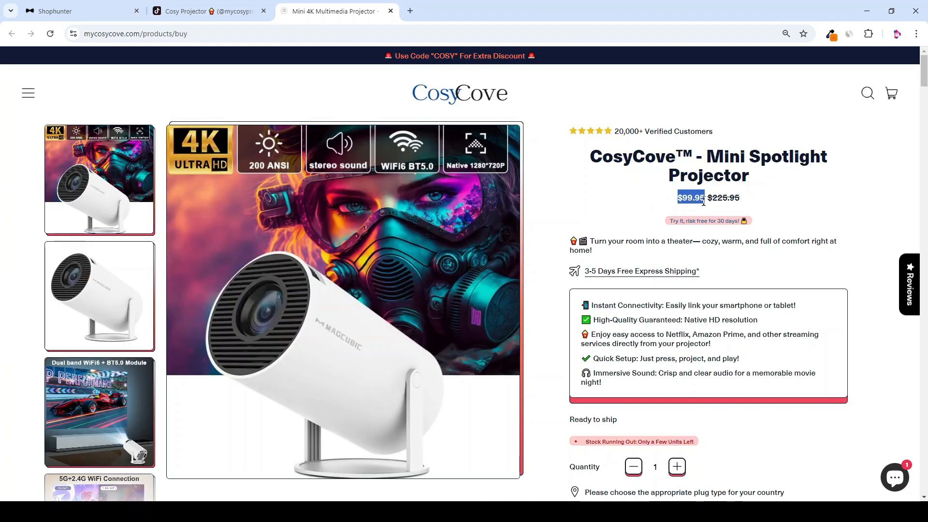
pyautogui.scroll(-3, 459, 206)
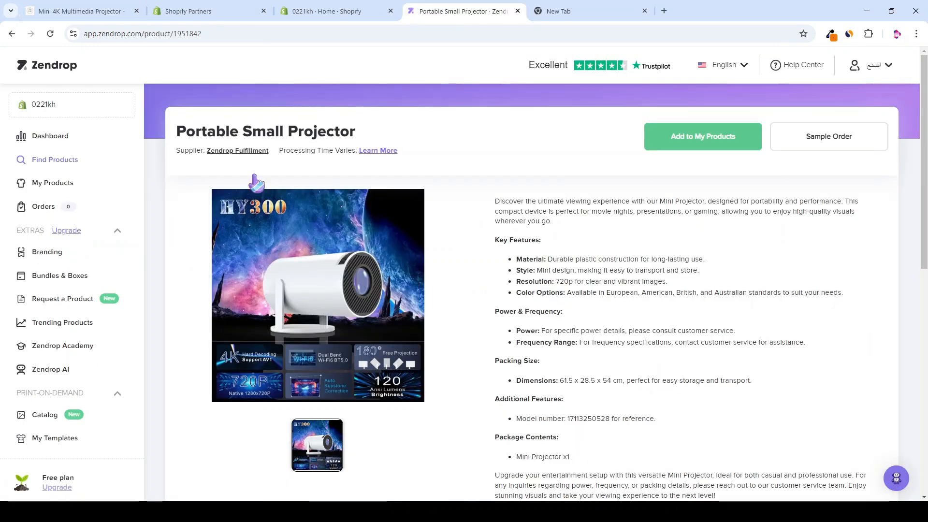
# Step: Scroll the Zendrop Portable Small Projector page to its $34.78 product cost and back up
pyautogui.scroll(-3, 319, 290)
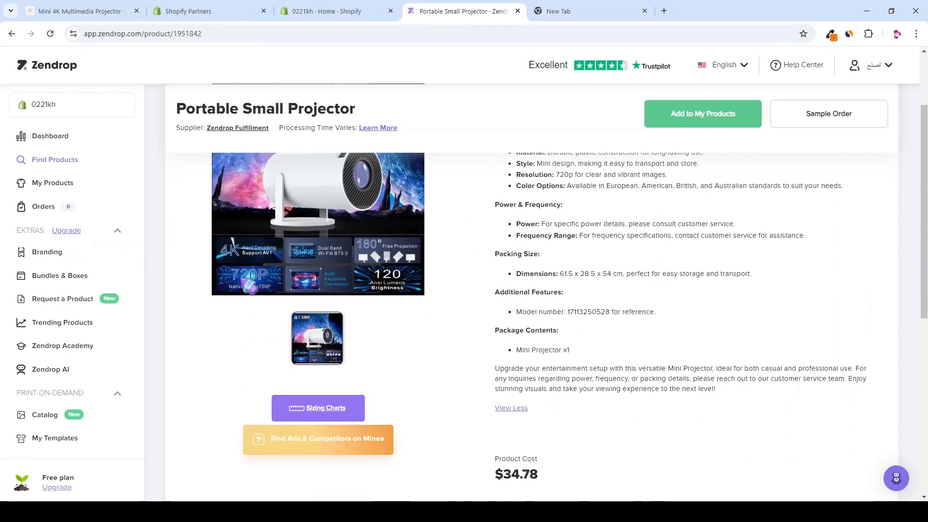
pyautogui.scroll(2, 556, 405)
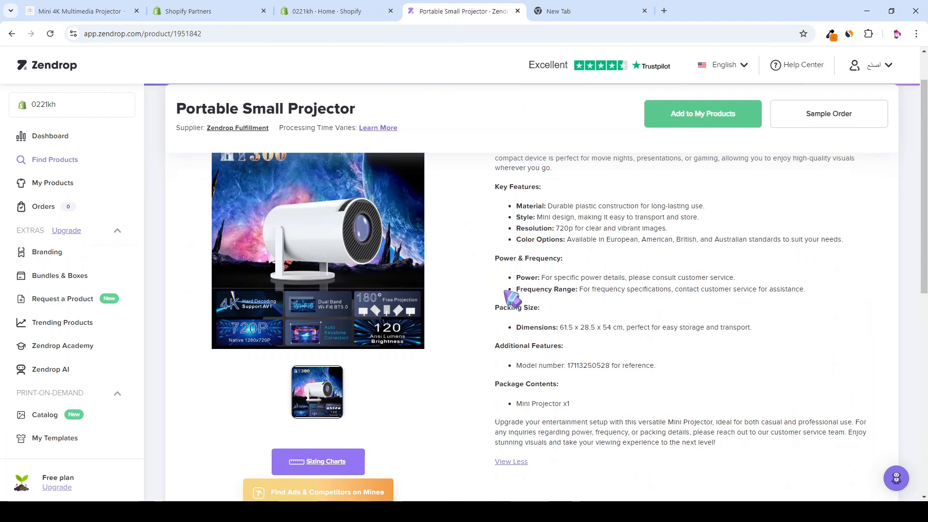
pyautogui.scroll(2, 512, 299)
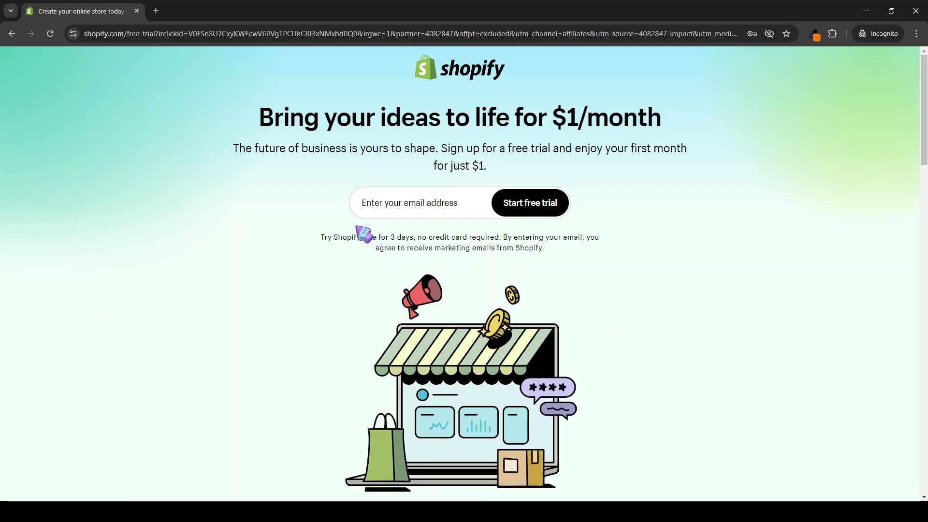
# Step: Highlight the 3-day free trial terms and the $1 first-month price
pyautogui.moveTo(320, 237); pyautogui.dragTo(379, 240)
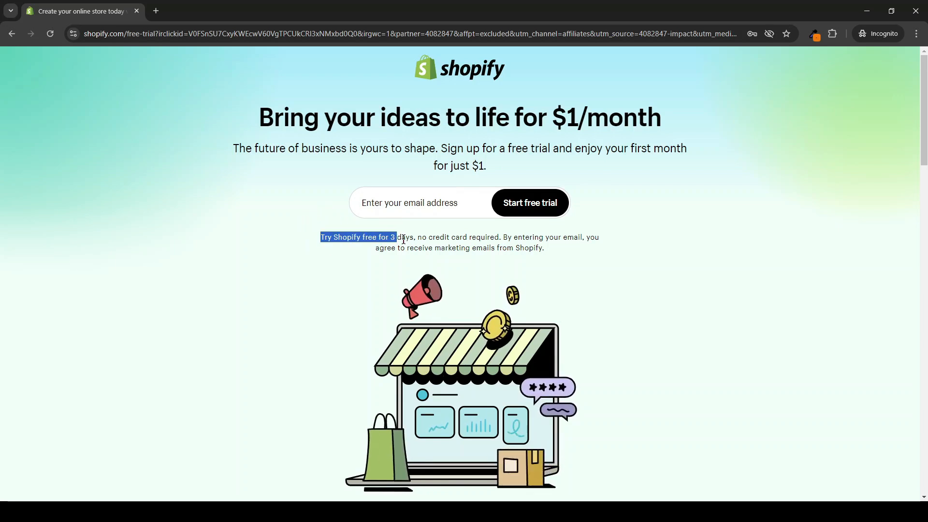
pyautogui.click(419, 238)
pyautogui.moveTo(499, 173); pyautogui.dragTo(466, 167)
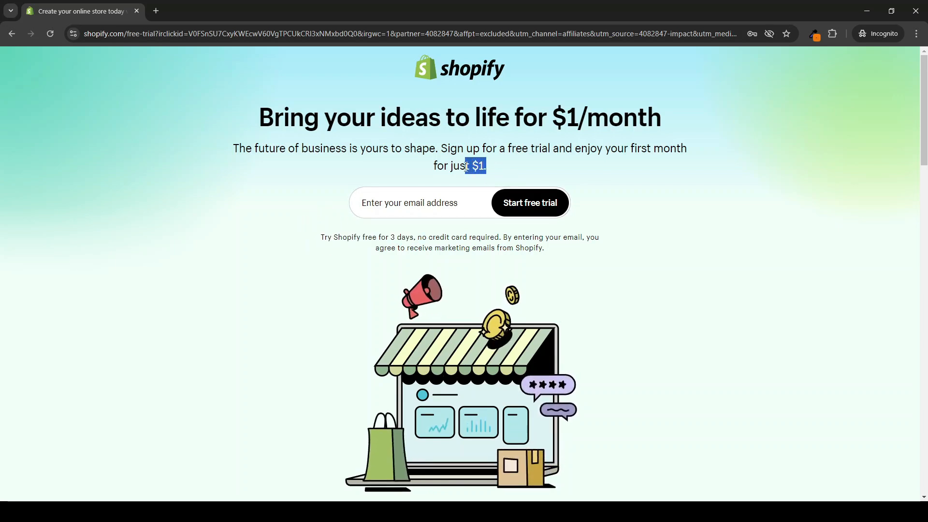
pyautogui.click(433, 168)
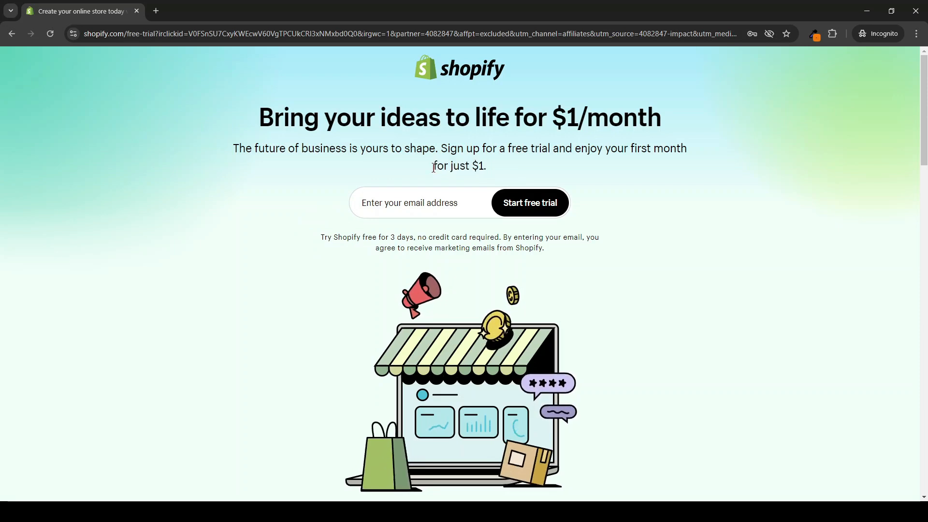
# Step: Enter an email address and start the Shopify free trial
pyautogui.click(386, 212)
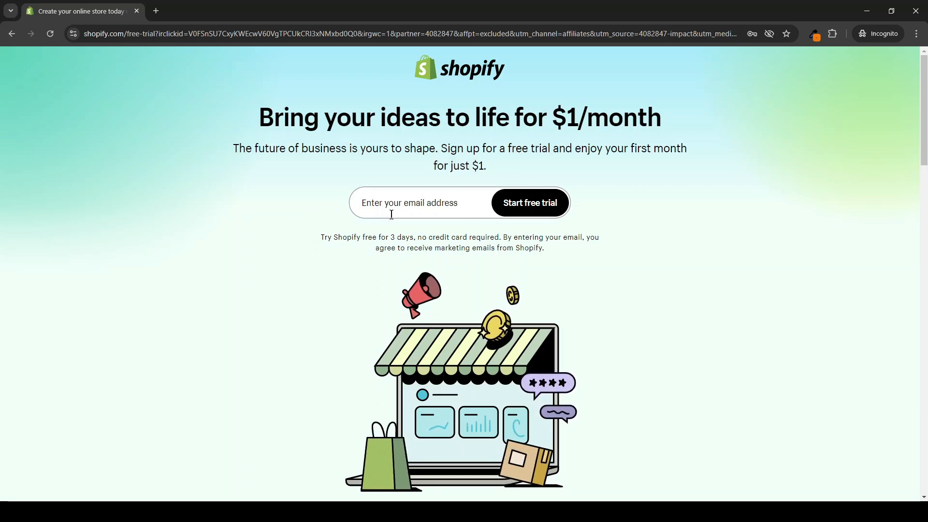
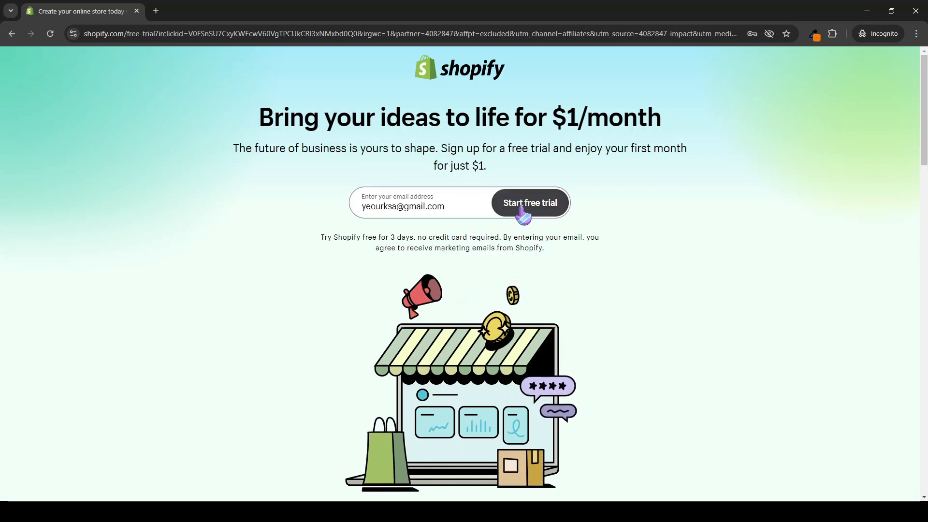
pyautogui.click(521, 208)
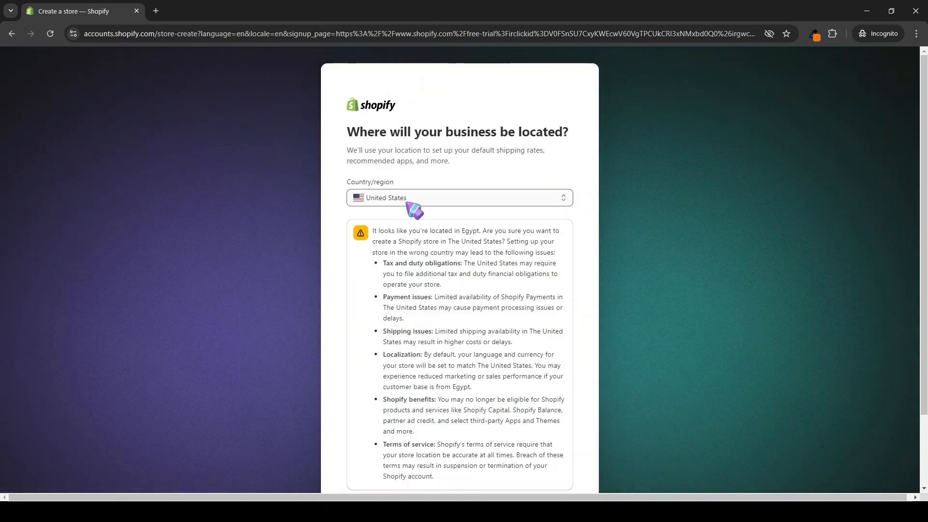
# Step: Keep United States as the business country/region and continue
pyautogui.click(414, 203)
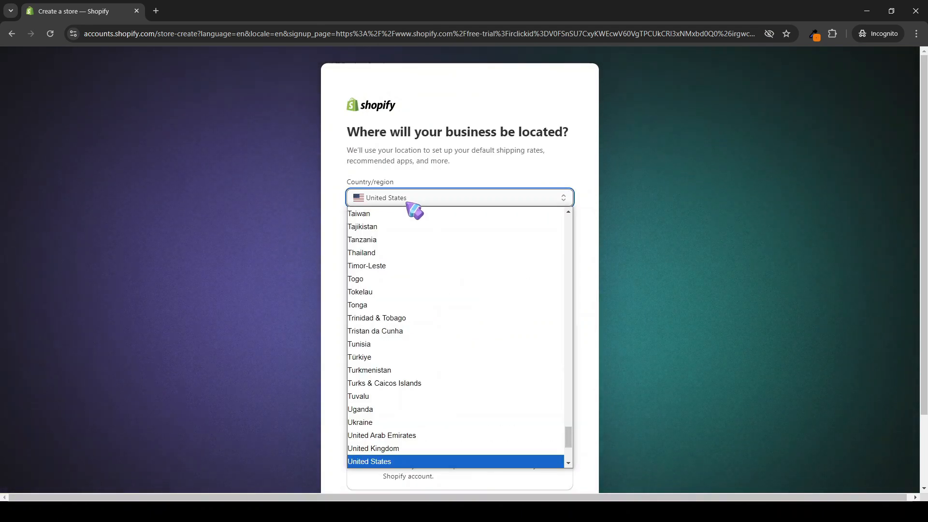
pyautogui.click(409, 204)
pyautogui.scroll(-2, 556, 441)
pyautogui.click(556, 447)
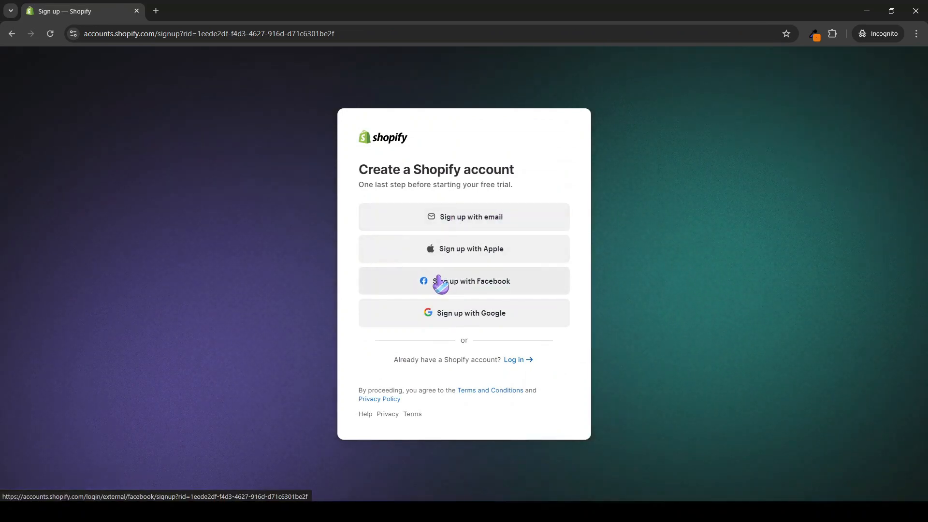
# Step: Sign up with email and a password to create the Shopify account
pyautogui.click(468, 227)
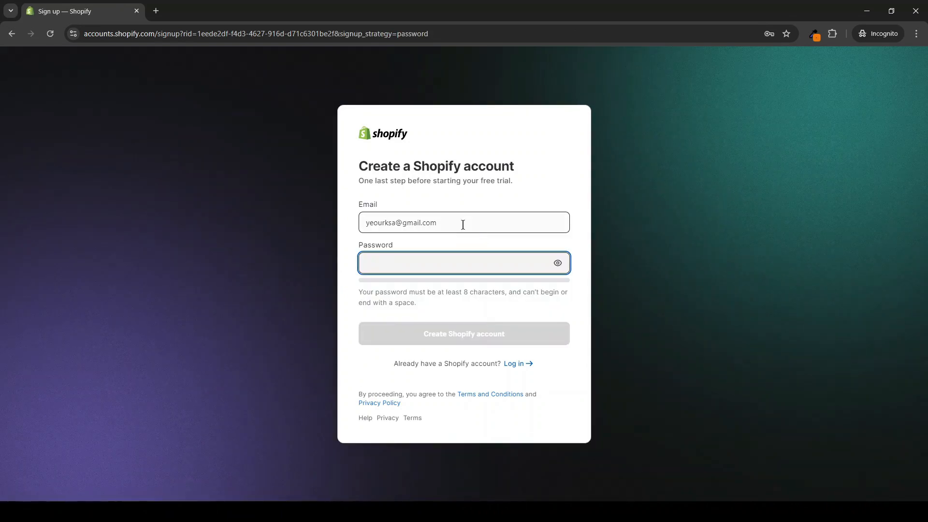
pyautogui.click(427, 231)
pyautogui.click(406, 334)
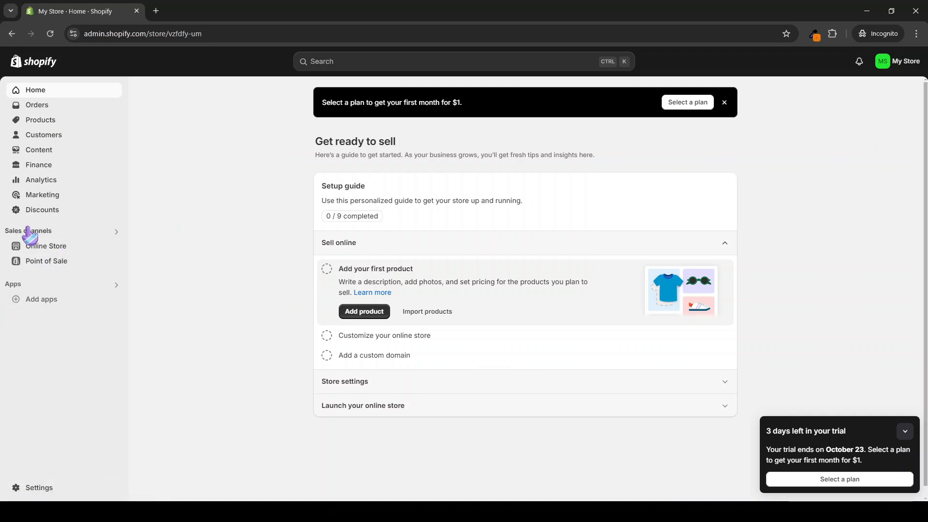
pyautogui.click(821, 481)
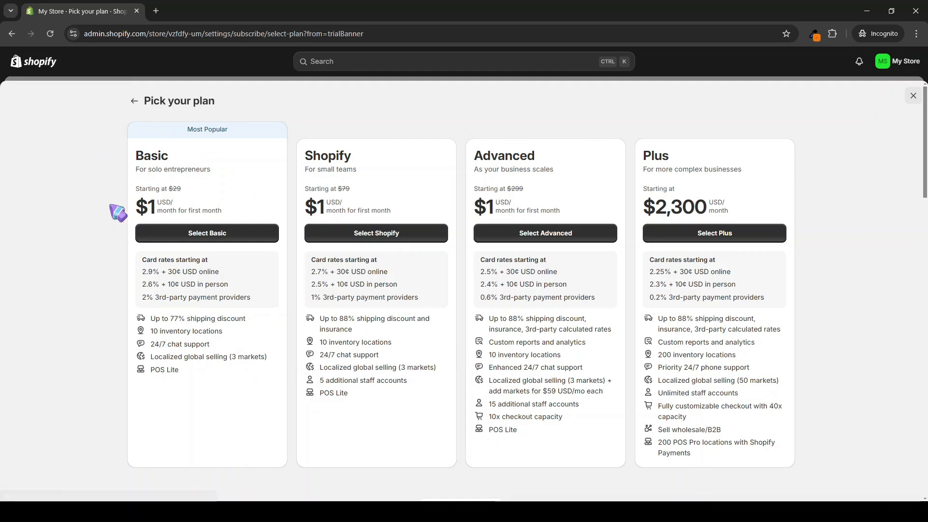
pyautogui.click(198, 234)
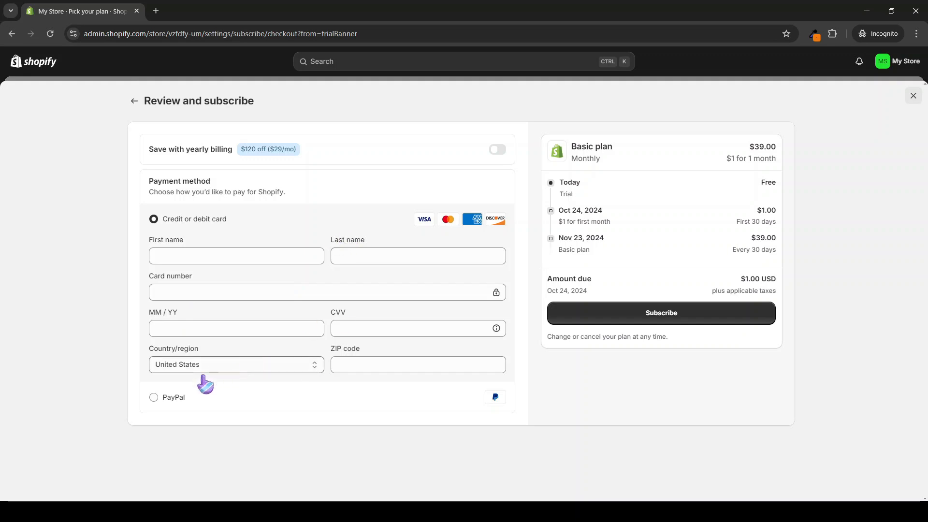
pyautogui.click(209, 395)
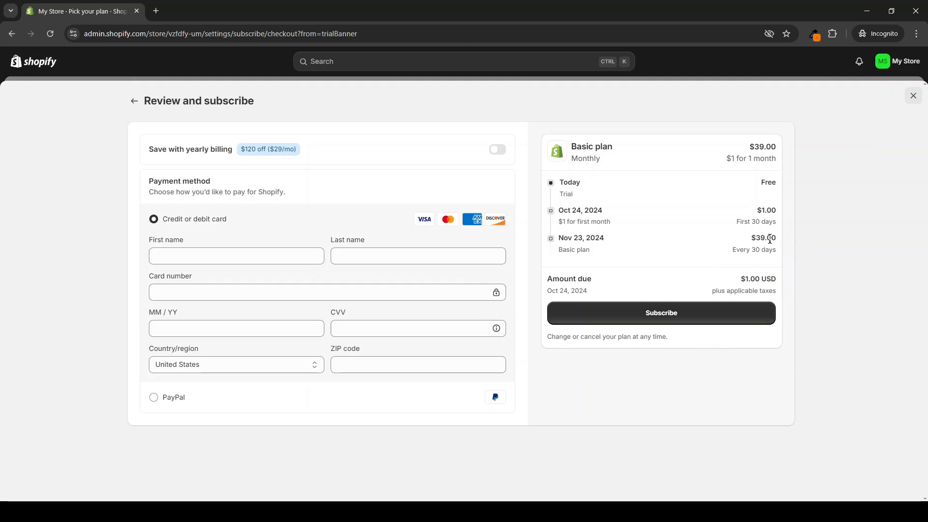
pyautogui.click(913, 96)
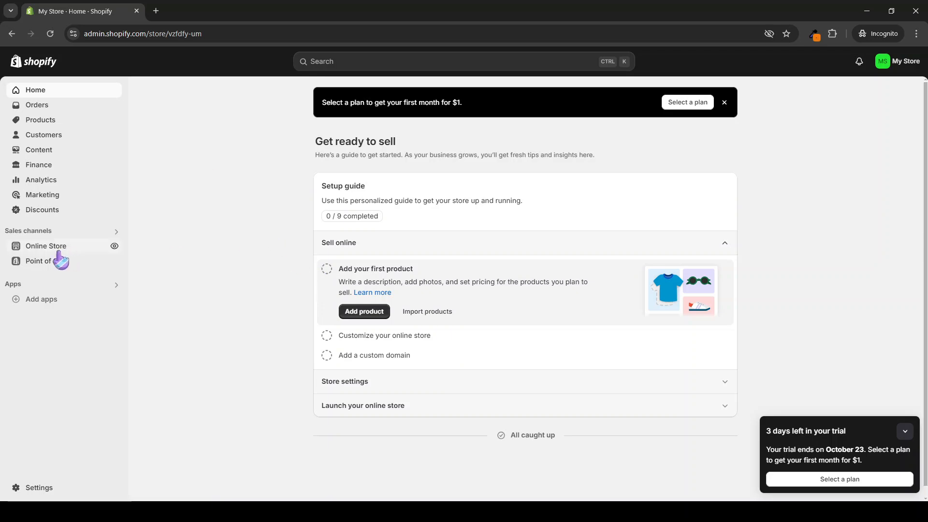
# Step: Search the app store for 'zendrop' and open the Zendrop app listing
pyautogui.click(15, 293)
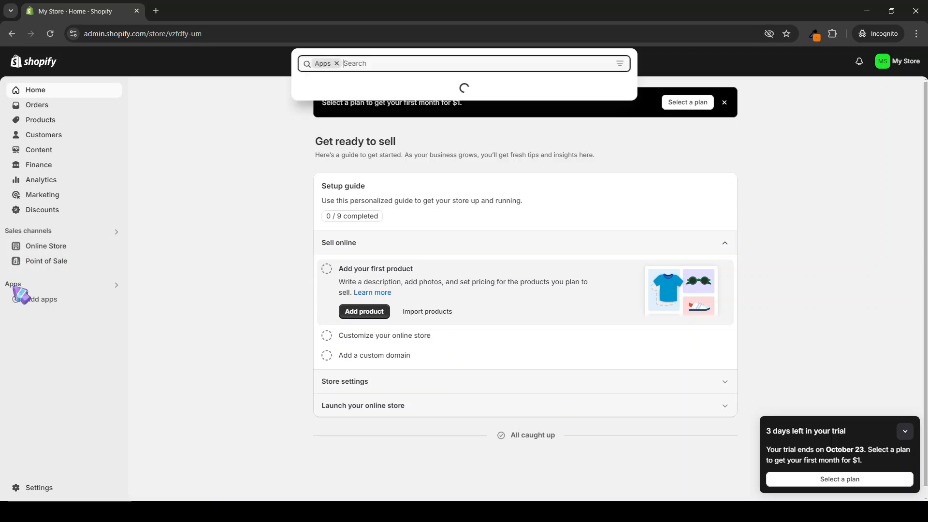
pyautogui.write('zendrop')
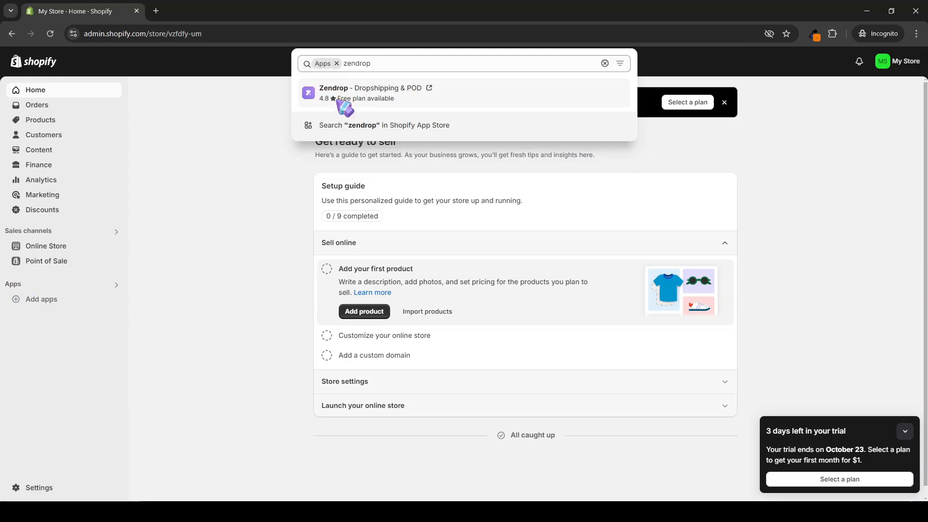
pyautogui.click(337, 101)
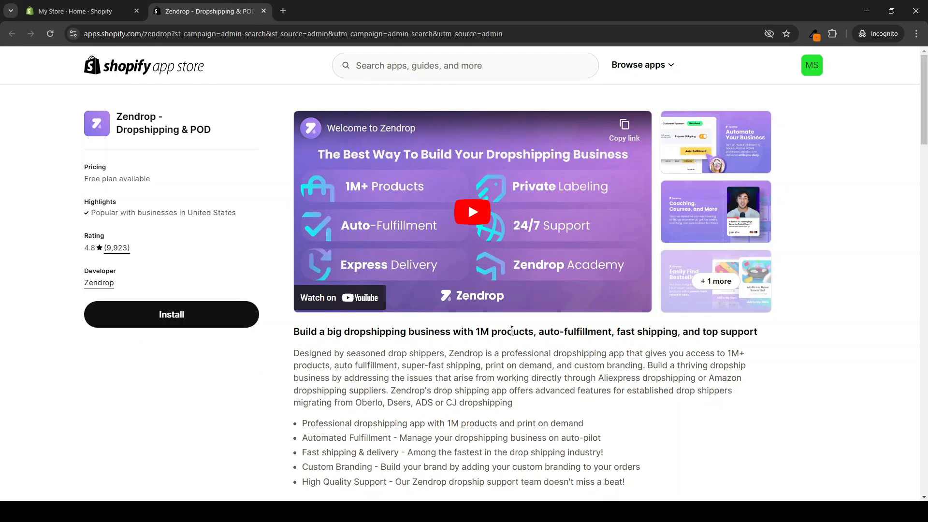
# Step: Install Zendrop - Dropshipping & POD and authorize its access to the store
pyautogui.moveTo(540, 331); pyautogui.dragTo(613, 334)
pyautogui.click(613, 333)
pyautogui.click(153, 320)
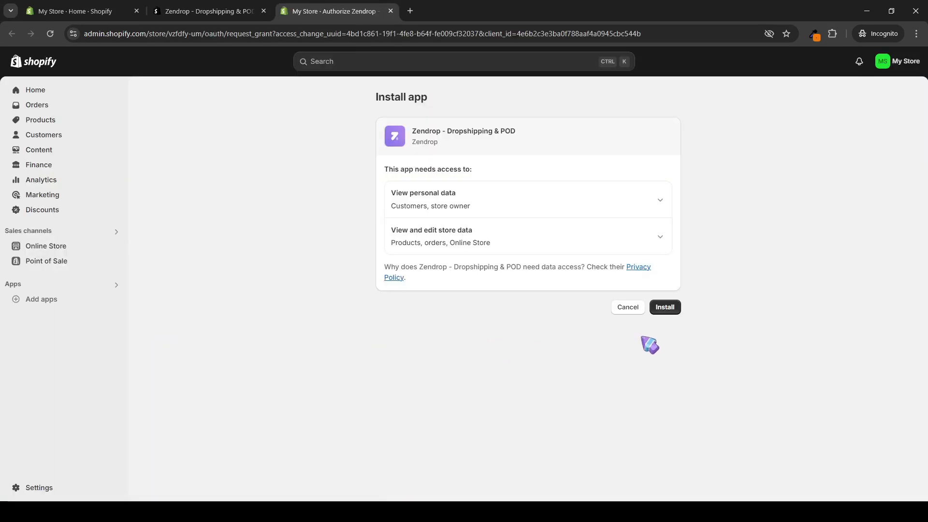
pyautogui.click(660, 308)
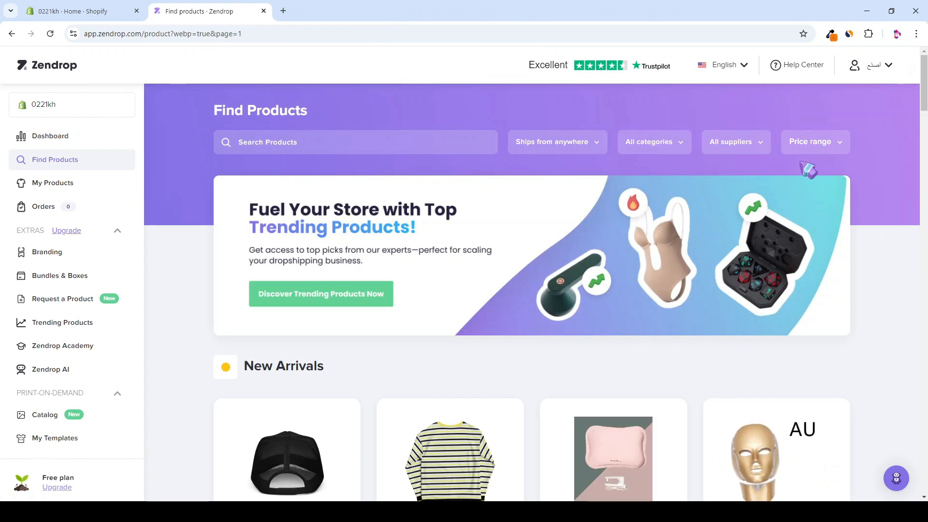
# Step: Look over the product categories, then search Zendrop's catalog for 'projector'
pyautogui.click(645, 142)
pyautogui.scroll(-3, 647, 215)
pyautogui.scroll(-4, 667, 213)
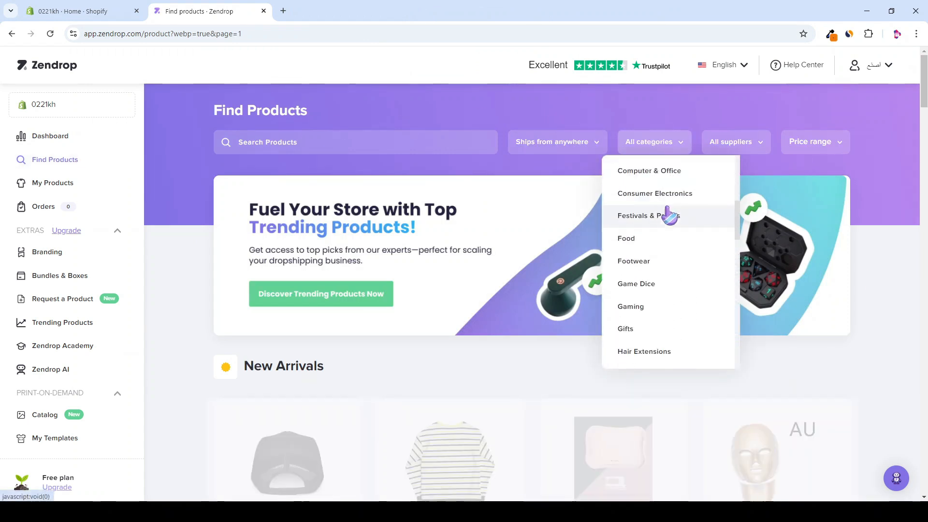
pyautogui.click(284, 137)
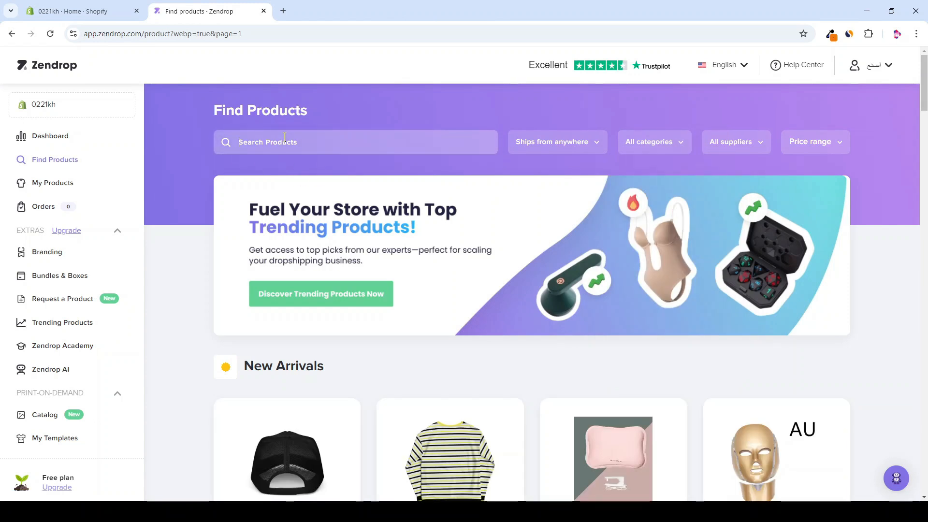
pyautogui.write('projector')
pyautogui.press('Return')
# Step: Scroll the projector results and open the Portable Small Projector's product page
pyautogui.scroll(-6, 873, 232)
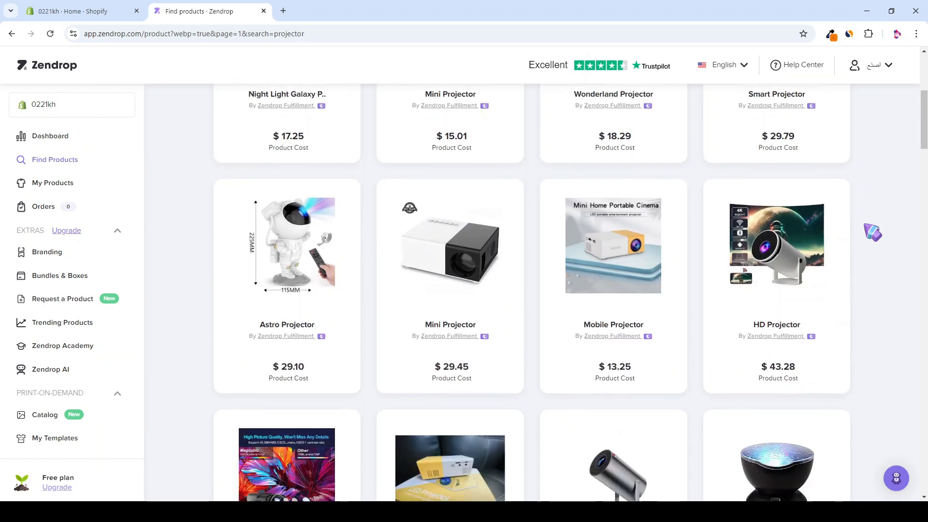
pyautogui.moveTo(815, 242)
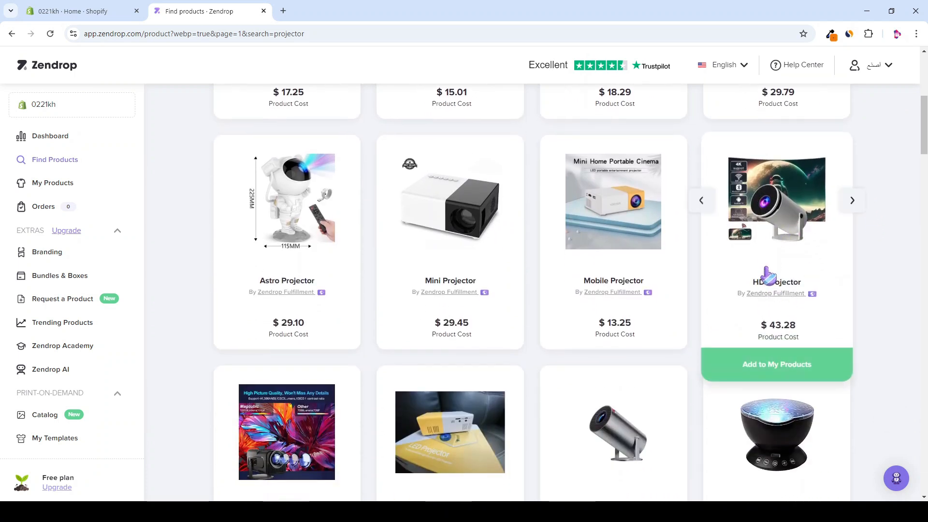
pyautogui.scroll(-3, 792, 217)
pyautogui.scroll(1, 810, 190)
pyautogui.scroll(-6, 644, 365)
pyautogui.scroll(-5, 341, 178)
pyautogui.scroll(-4, 194, 305)
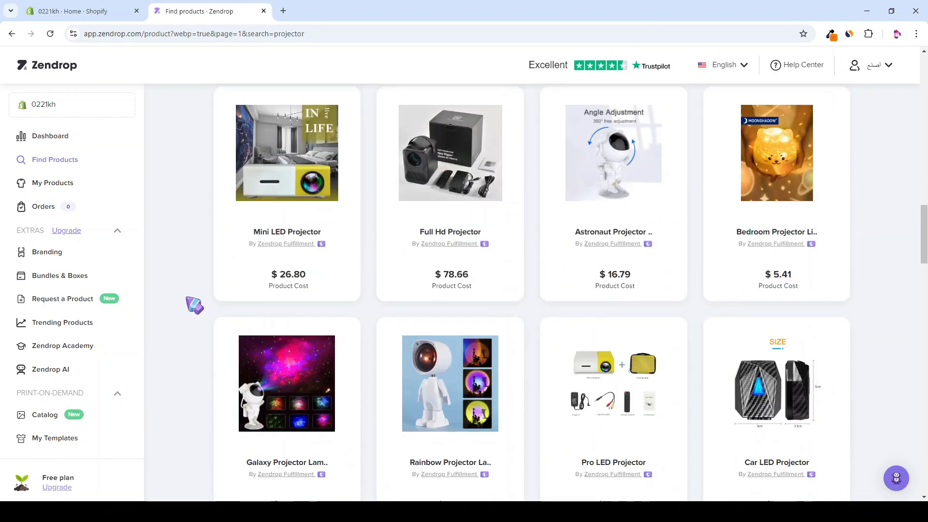
pyautogui.scroll(-8, 195, 306)
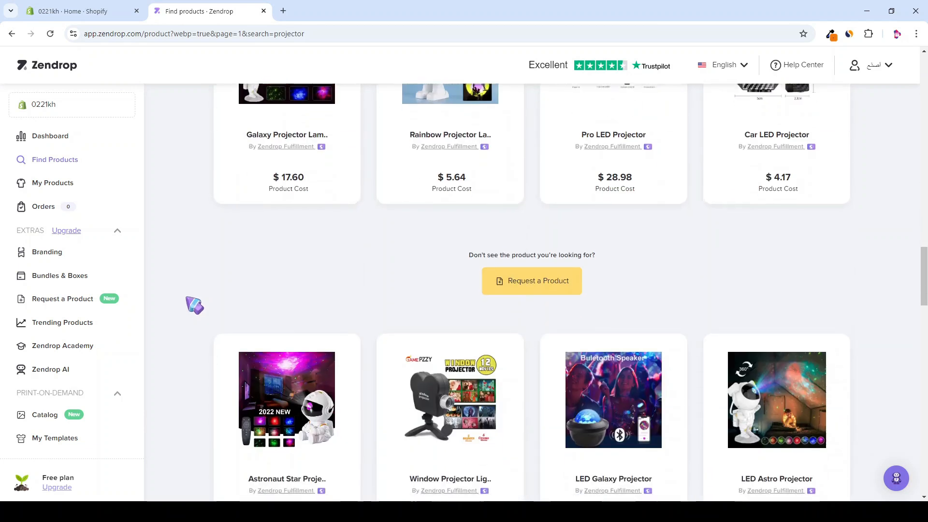
pyautogui.scroll(-17, 194, 305)
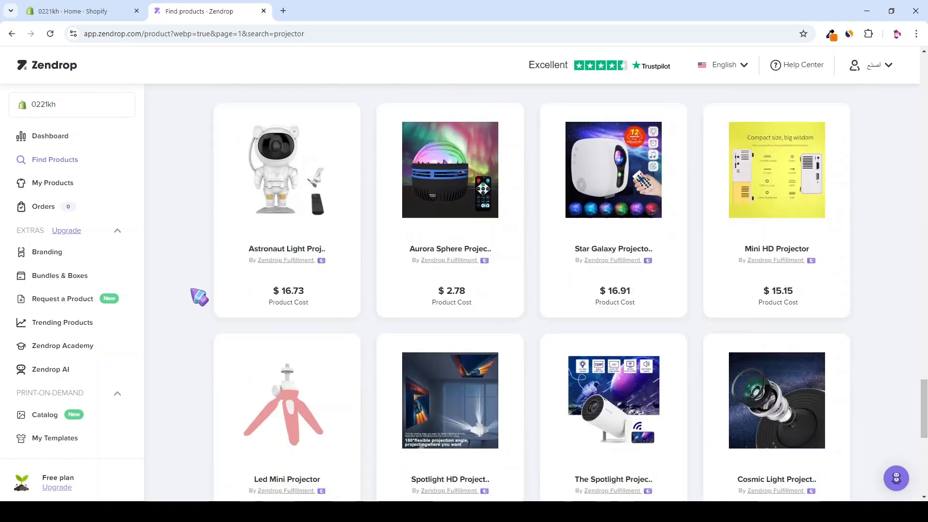
pyautogui.scroll(-3, 199, 296)
pyautogui.scroll(2, 497, 313)
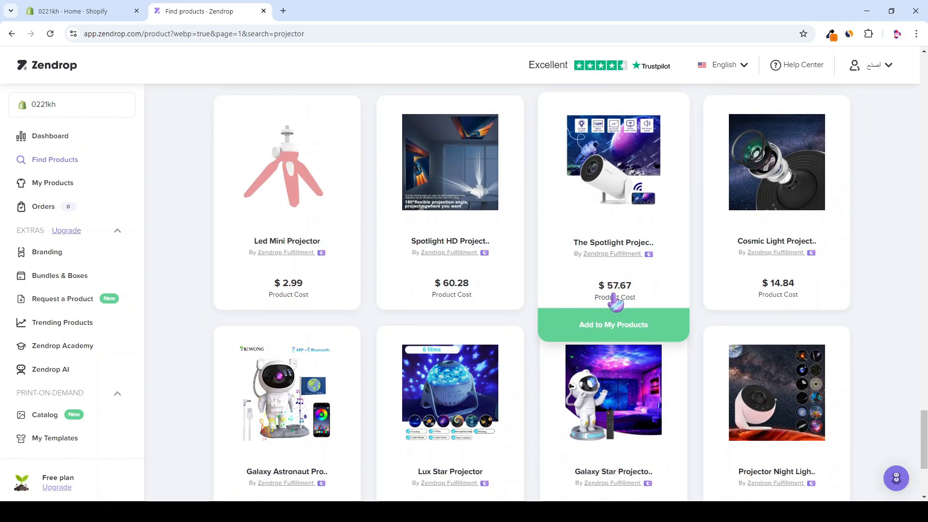
pyautogui.scroll(-1, 614, 295)
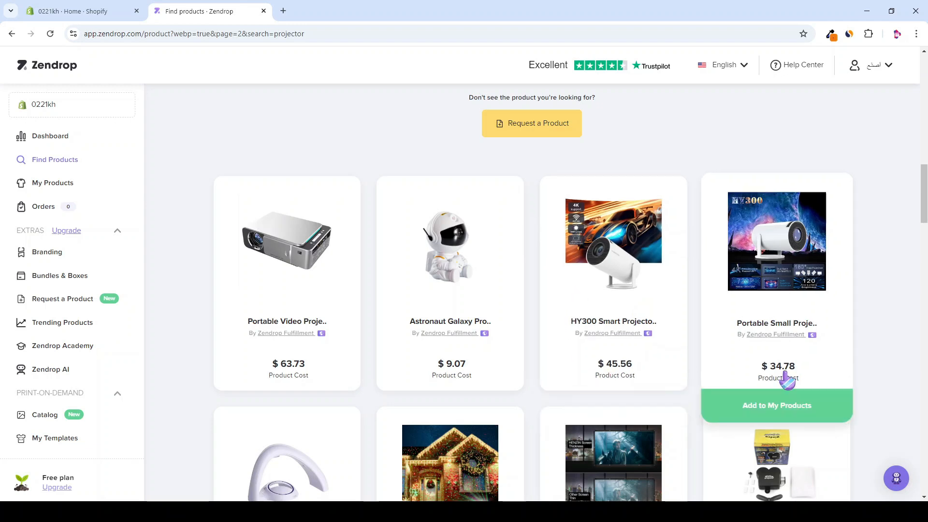
pyautogui.click(786, 380)
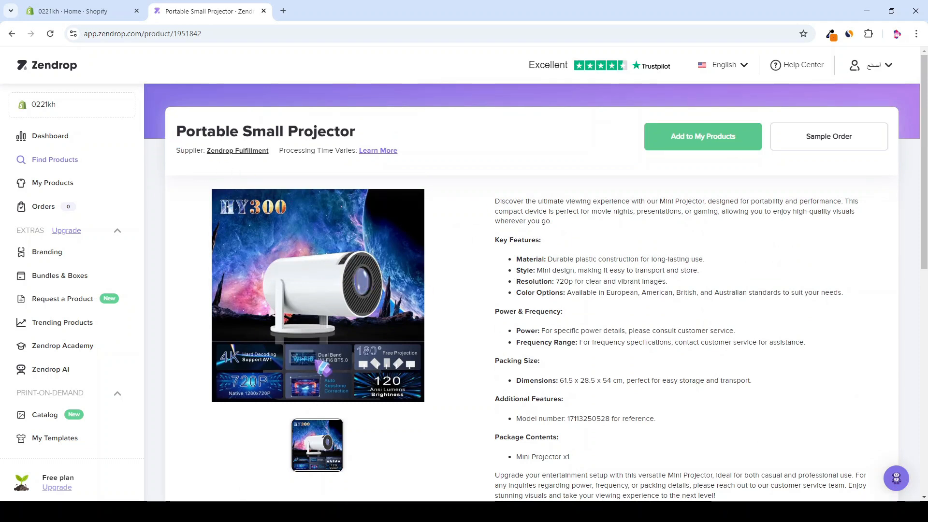
# Step: Review the Portable Small Projector's details and shipping country list without changing it
pyautogui.scroll(-9, 564, 257)
pyautogui.scroll(4, 549, 285)
pyautogui.scroll(-5, 549, 285)
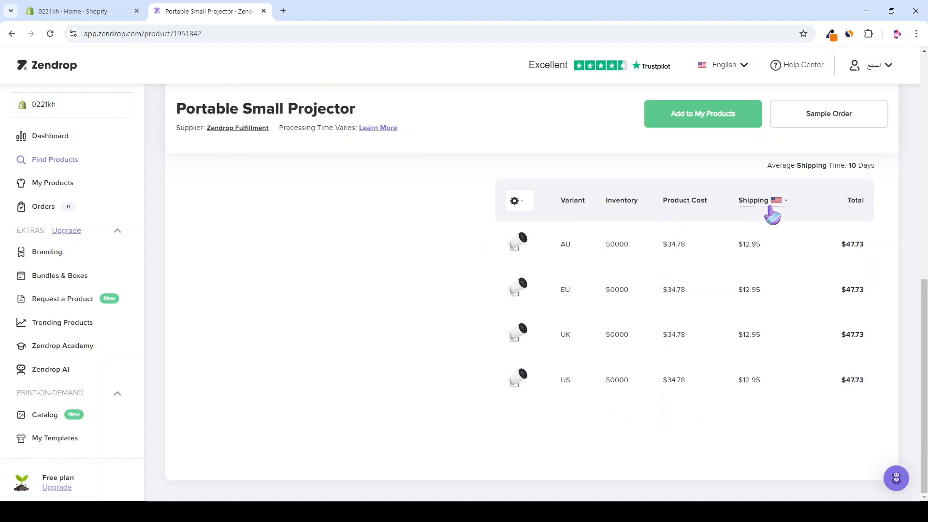
pyautogui.click(772, 208)
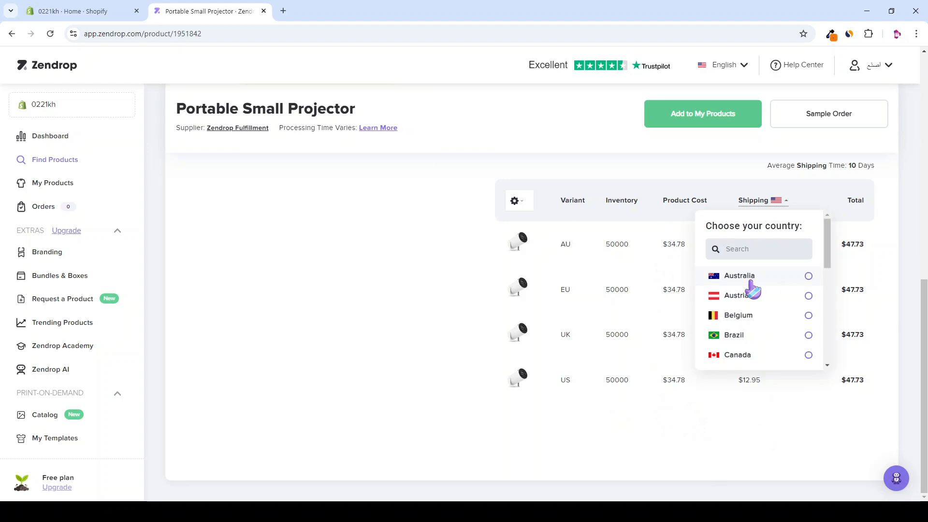
pyautogui.scroll(-5, 752, 290)
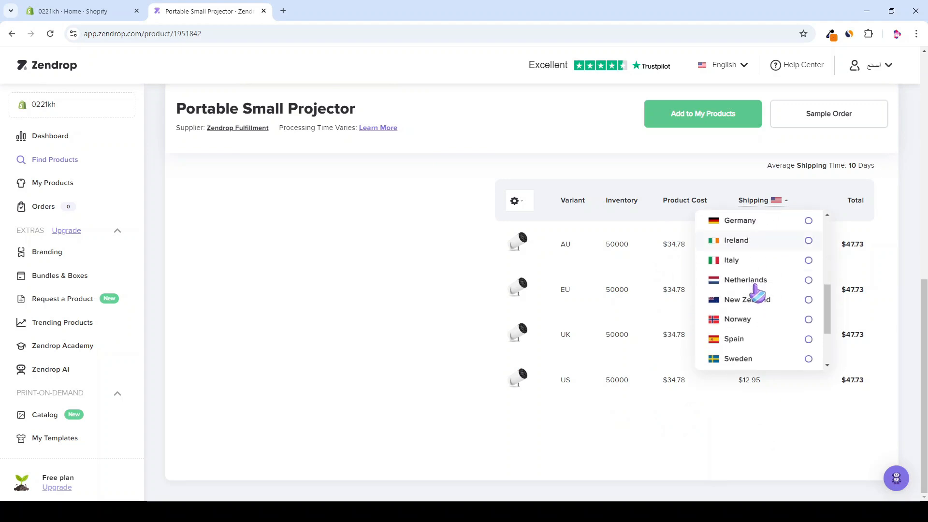
pyautogui.scroll(5, 754, 290)
pyautogui.click(733, 410)
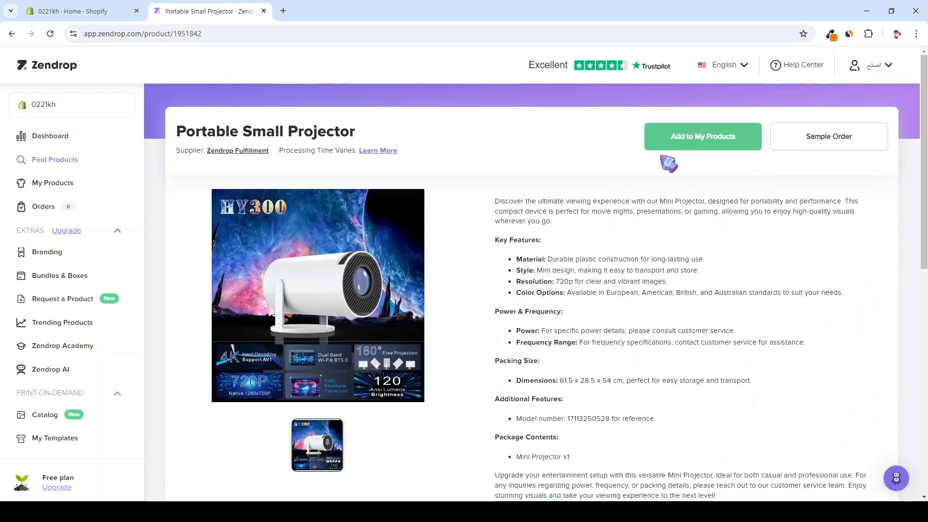
# Step: Add the Portable Small Projector to My Products and return to the projector results
pyautogui.click(661, 137)
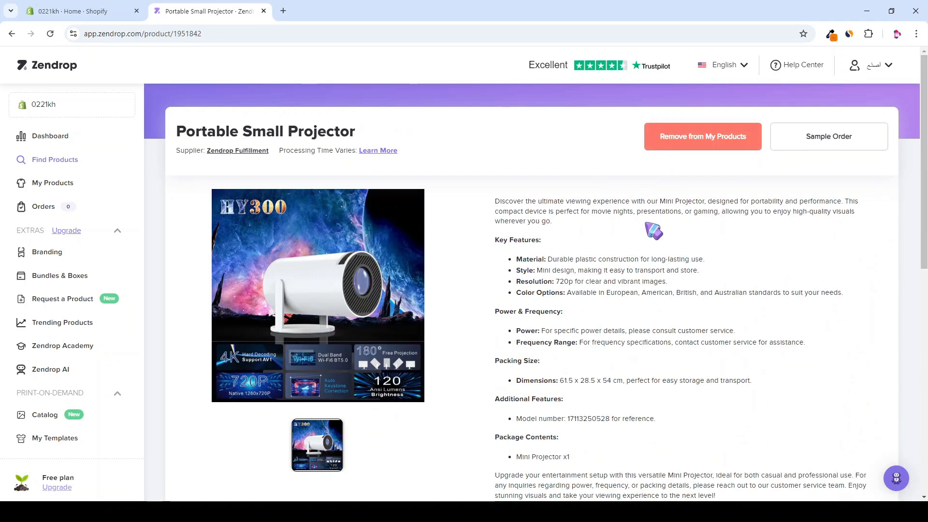
pyautogui.click(11, 33)
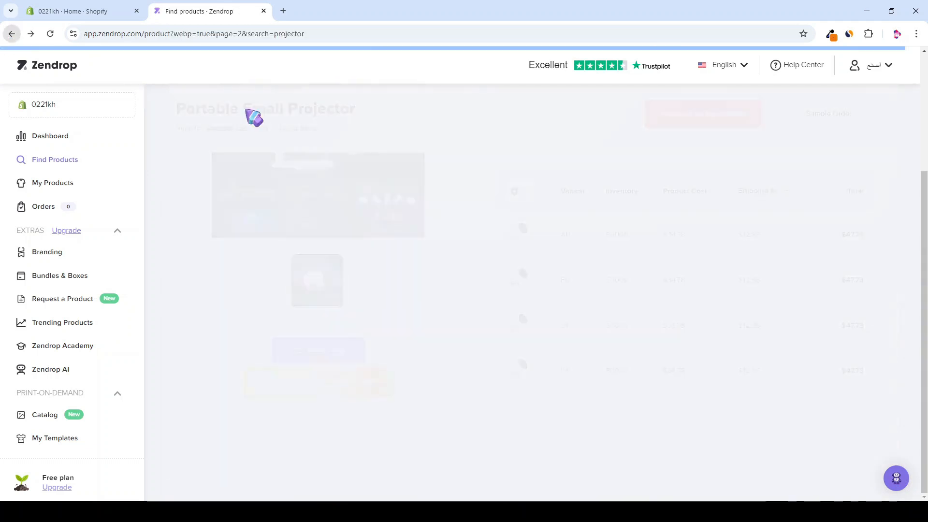
pyautogui.scroll(-3, 198, 325)
pyautogui.scroll(-6, 519, 296)
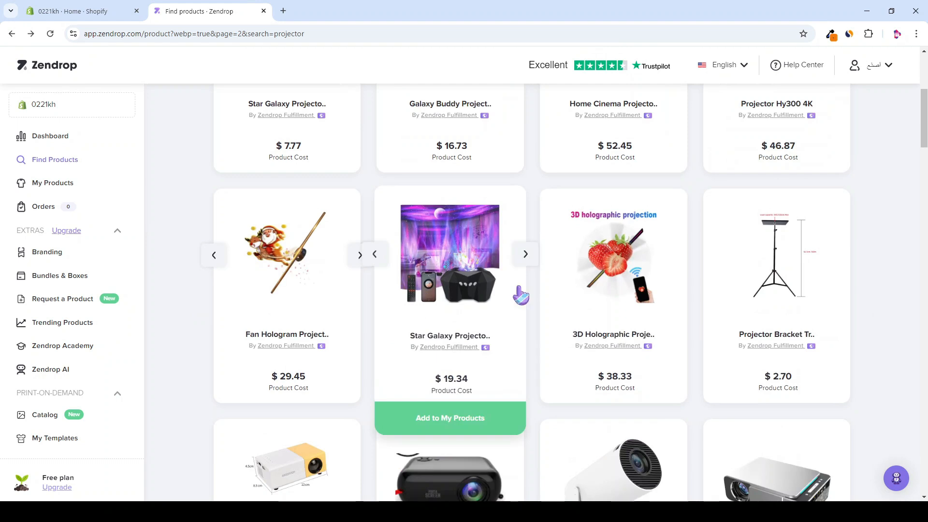
# Step: Open the projector's Review & Publish form from My Products and check its name and description
pyautogui.click(59, 184)
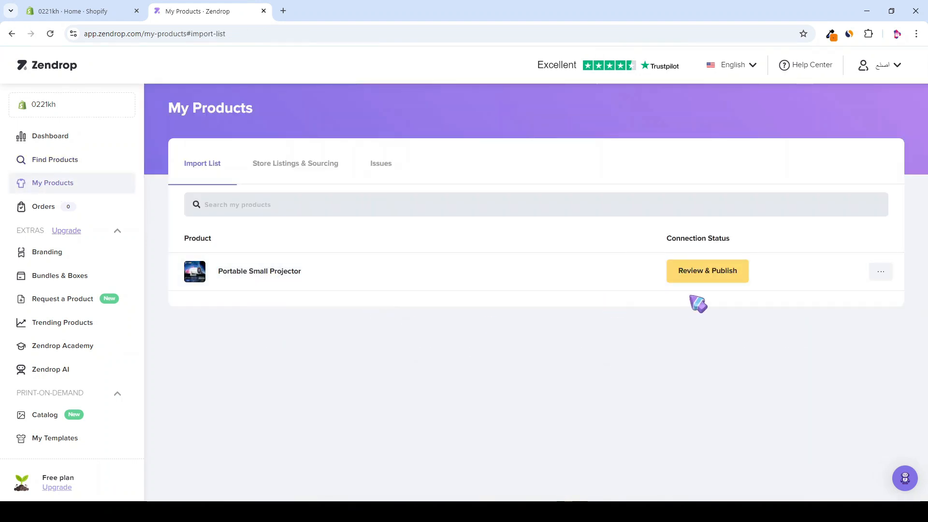
pyautogui.click(694, 277)
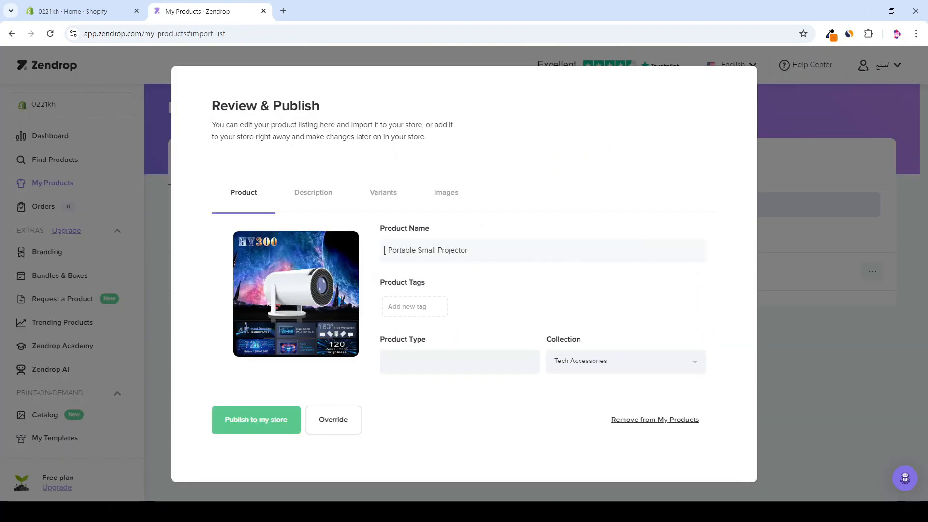
pyautogui.click(399, 254)
pyautogui.click(319, 192)
pyautogui.scroll(-2, 227, 357)
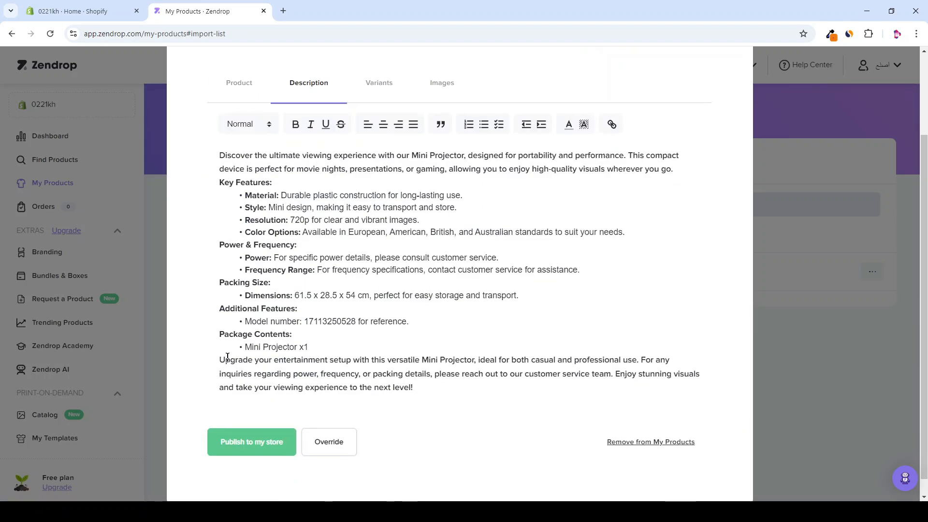
# Step: Set a $99.99 sales price on all variants, then check shipping countries and images
pyautogui.click(378, 84)
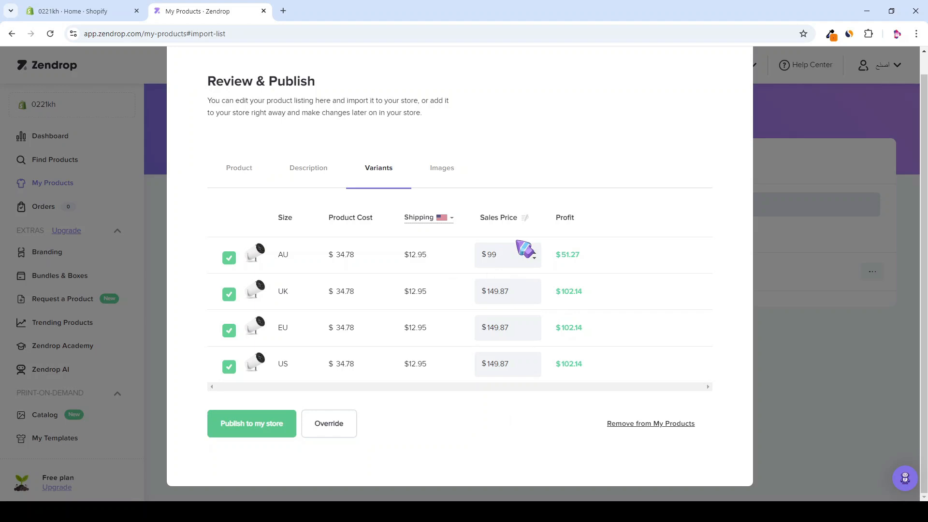
pyautogui.click(612, 361)
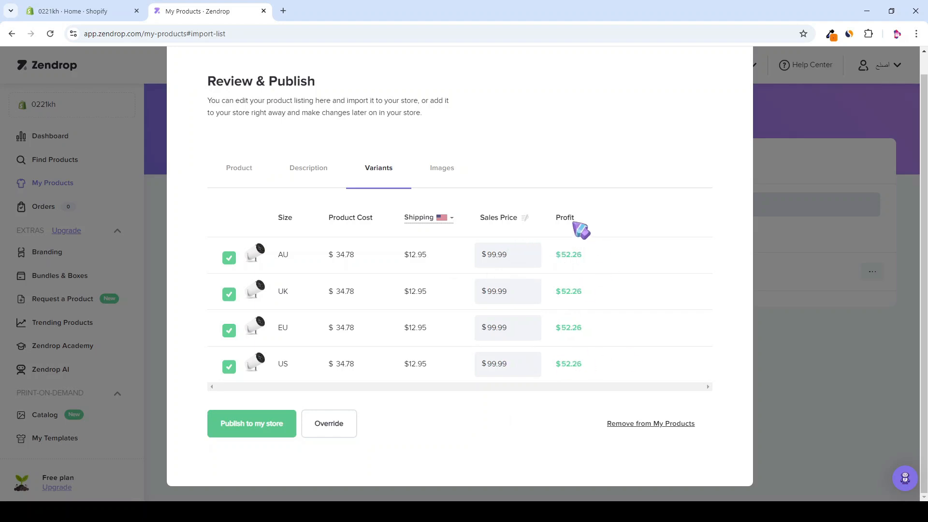
pyautogui.click(415, 218)
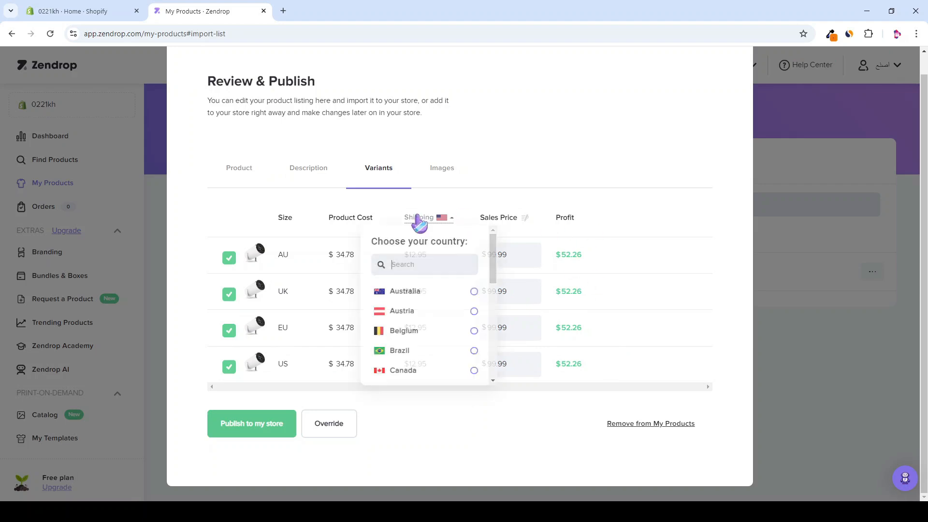
pyautogui.scroll(-2, 435, 315)
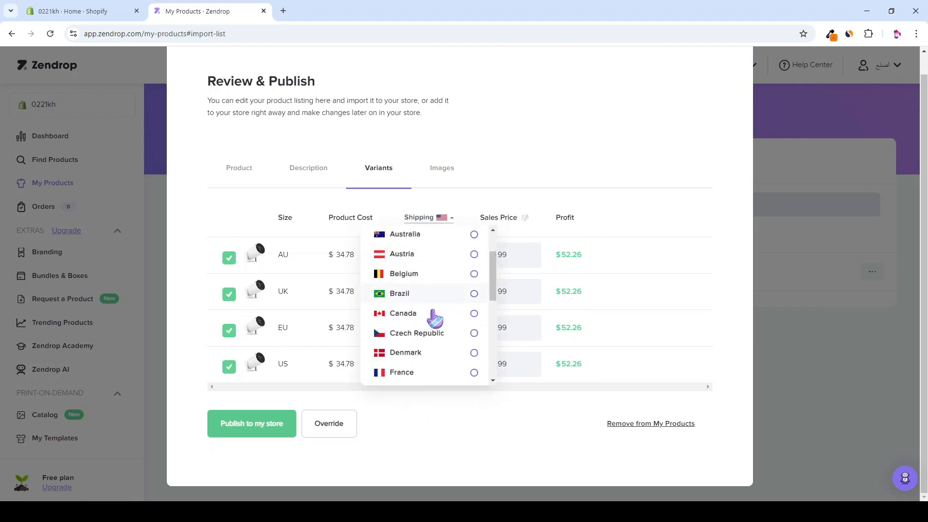
pyautogui.click(442, 167)
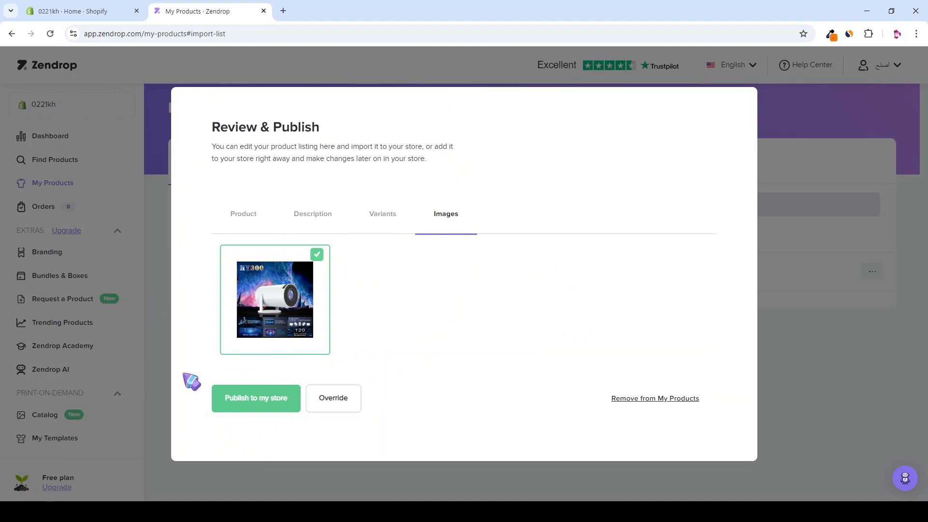
# Step: Publish the projector to the store, accepting the inventory and shipping-delay conditions
pyautogui.click(241, 410)
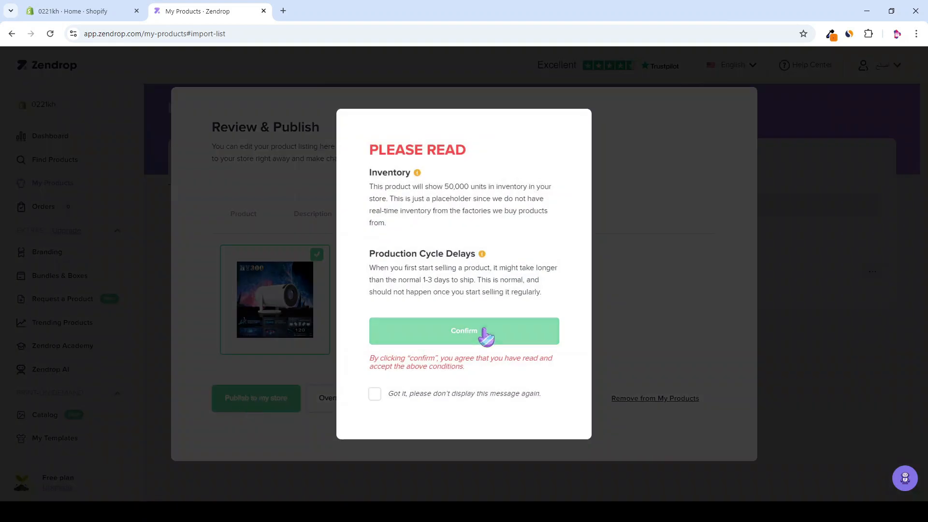
pyautogui.click(485, 334)
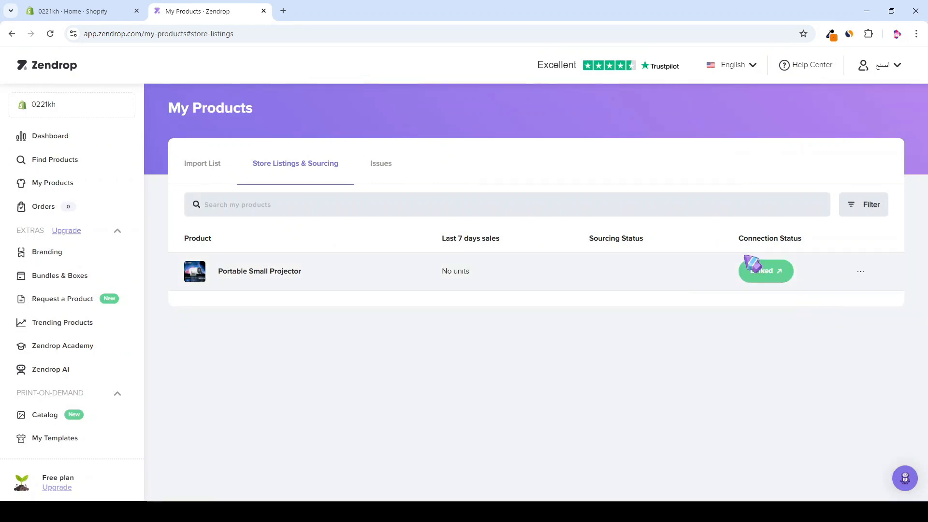
pyautogui.click(118, 12)
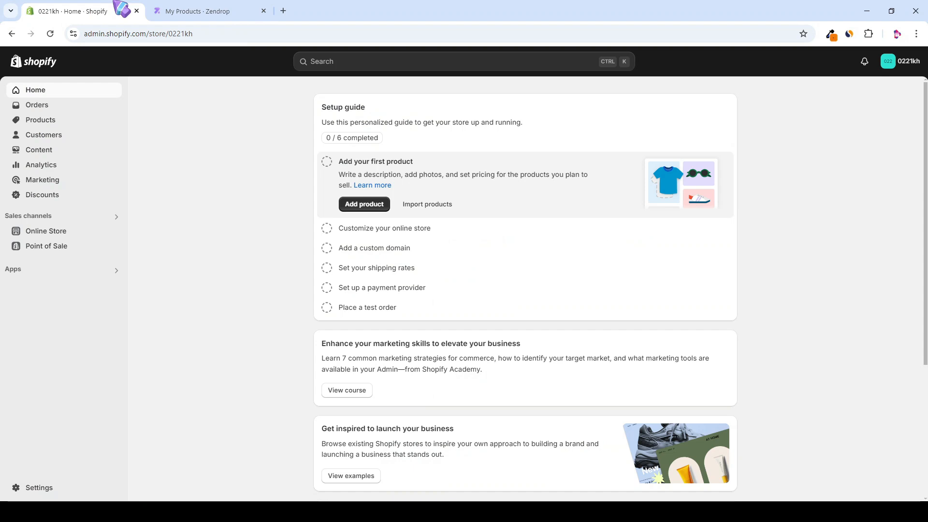
# Step: Open the Portable Small Projector from the Shopify products list and review it
pyautogui.click(37, 121)
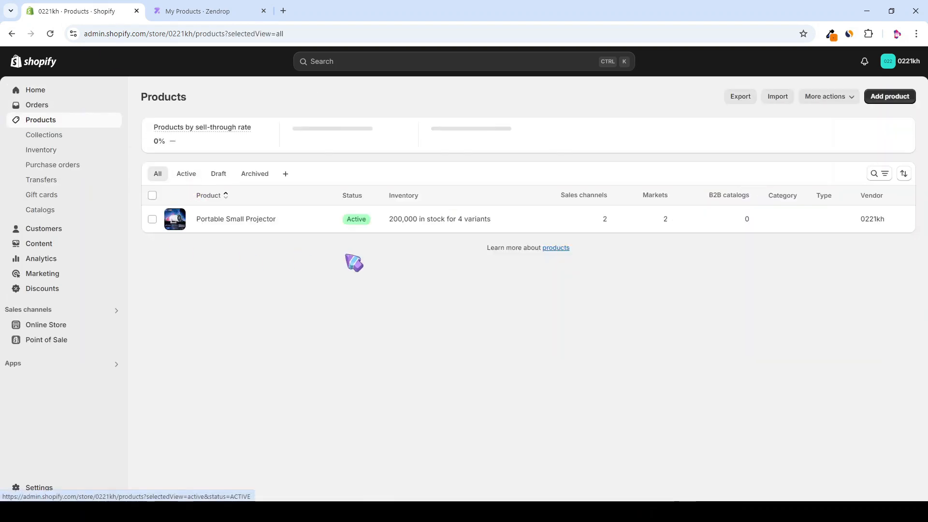
pyautogui.click(516, 226)
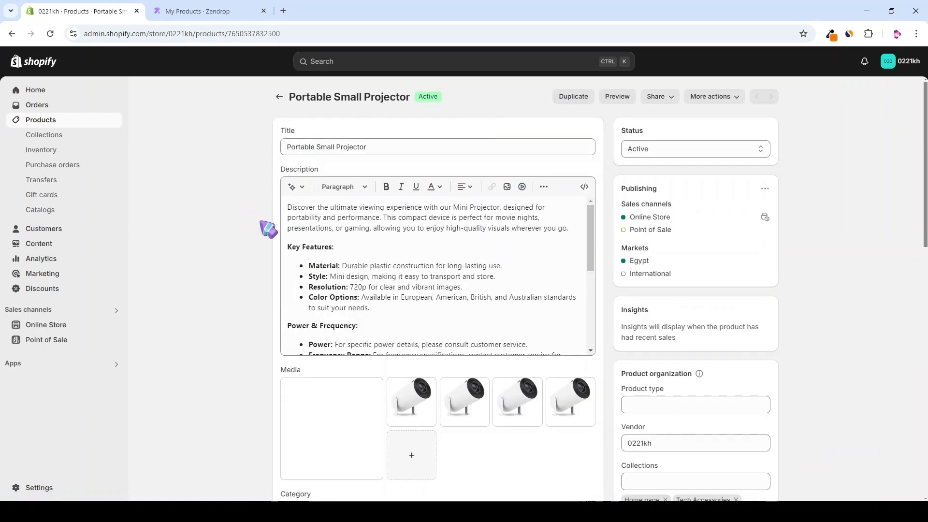
pyautogui.scroll(-4, 222, 215)
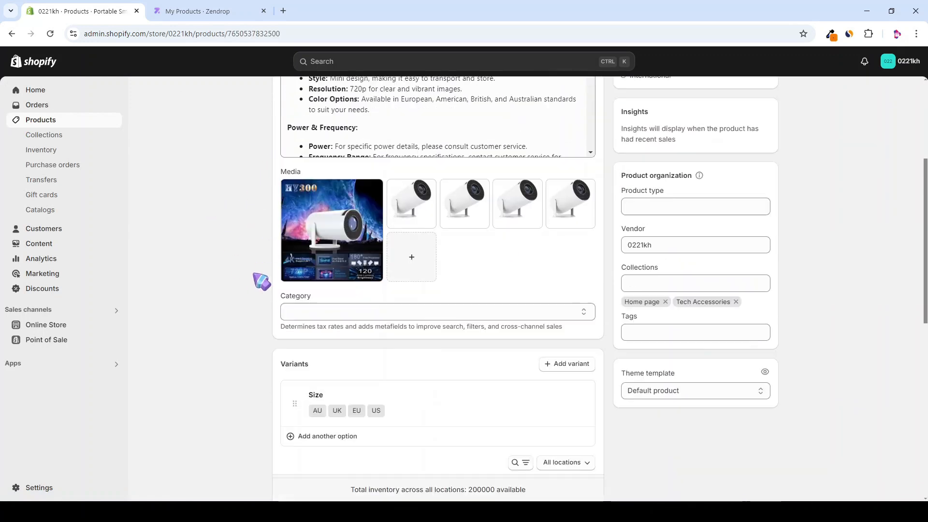
pyautogui.scroll(-4, 261, 278)
pyautogui.scroll(9, 570, 193)
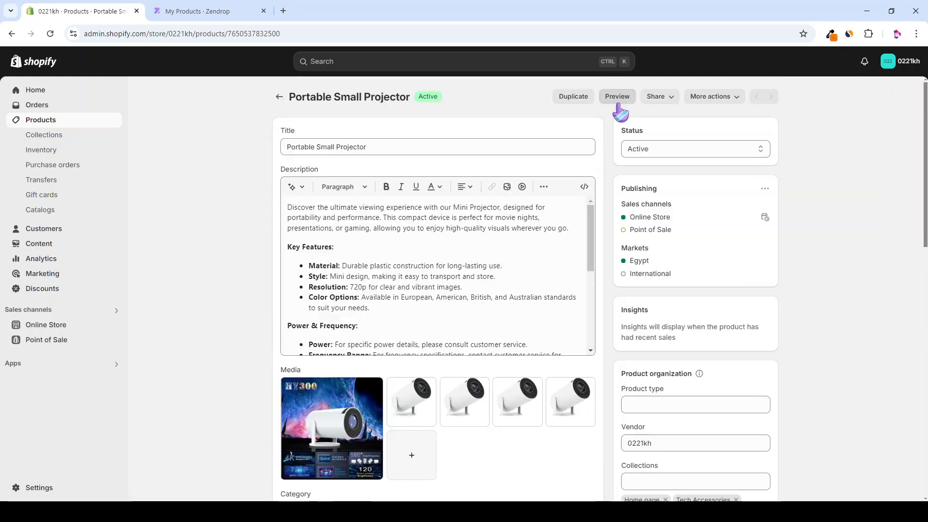
# Step: Preview the product and home page on the storefront, then open Online Store themes
pyautogui.click(618, 99)
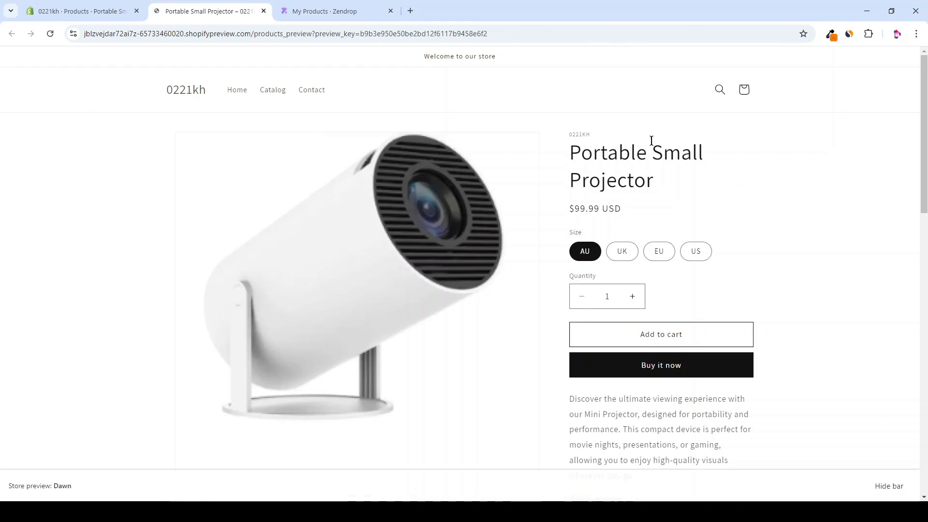
pyautogui.scroll(-8, 666, 370)
pyautogui.scroll(10, 667, 371)
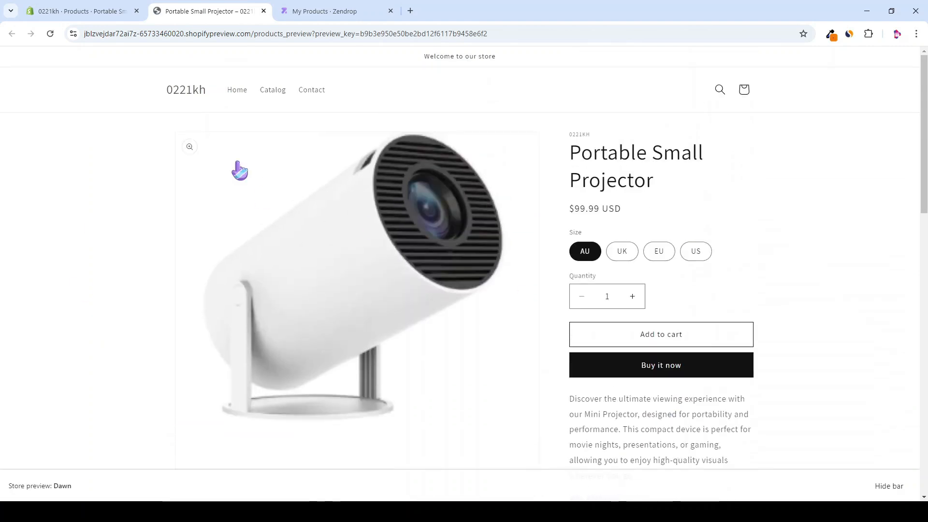
pyautogui.click(240, 89)
pyautogui.scroll(-4, 264, 247)
pyautogui.scroll(4, 263, 247)
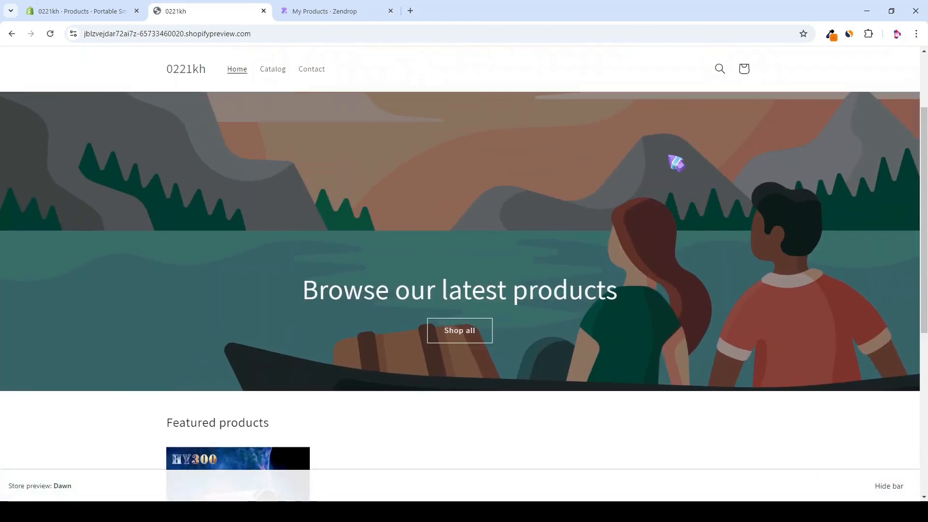
pyautogui.scroll(-2, 421, 275)
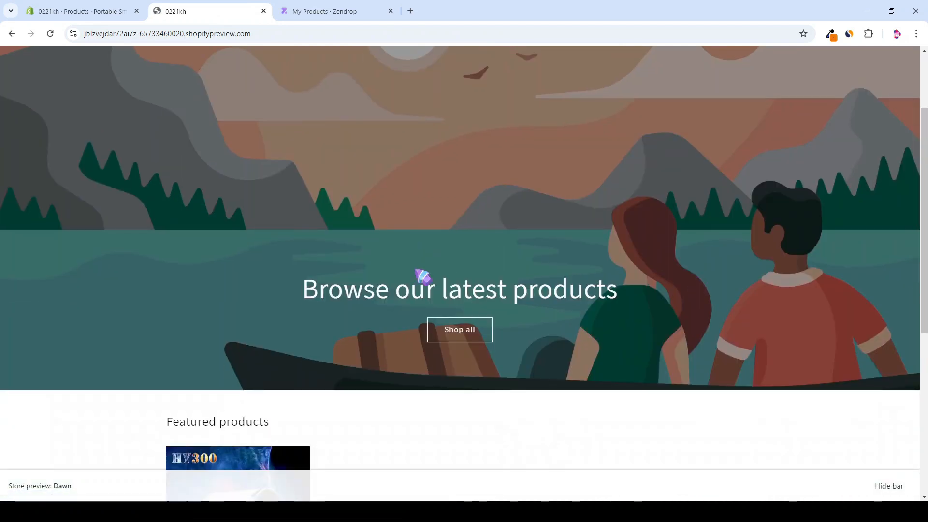
pyautogui.scroll(2, 483, 301)
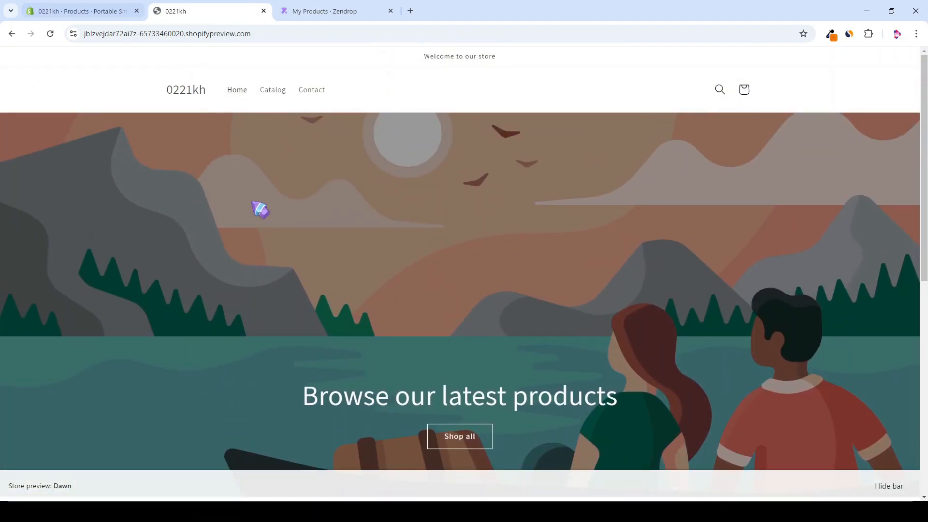
pyautogui.click(104, 8)
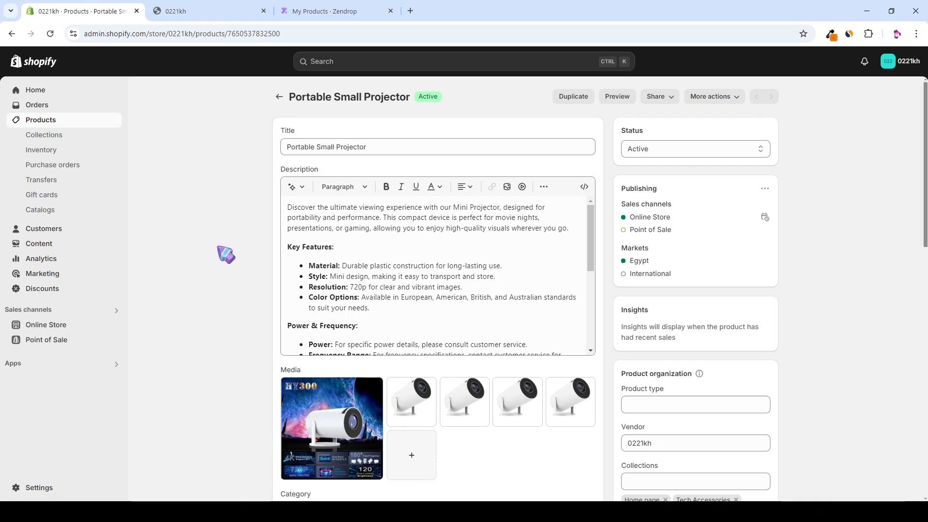
pyautogui.click(43, 328)
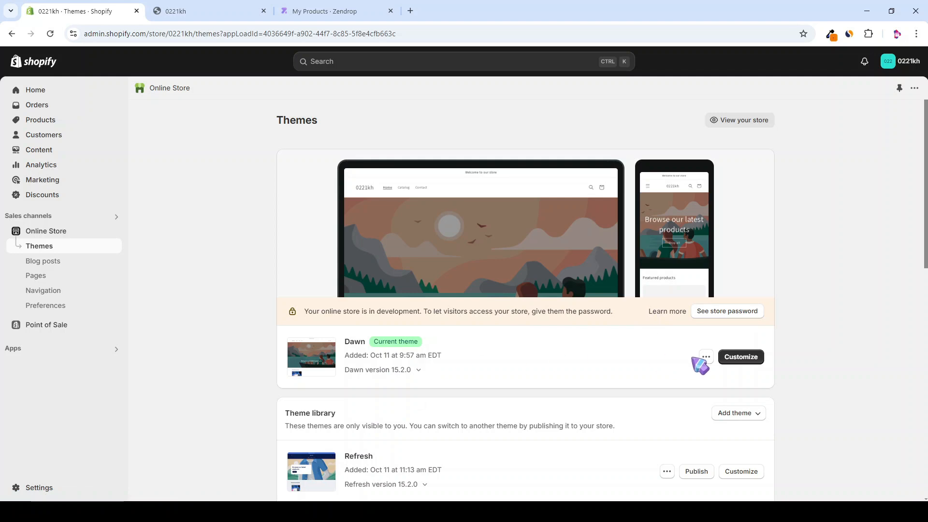
# Step: Launch the theme editor for the live Dawn theme from the Themes page
pyautogui.click(738, 363)
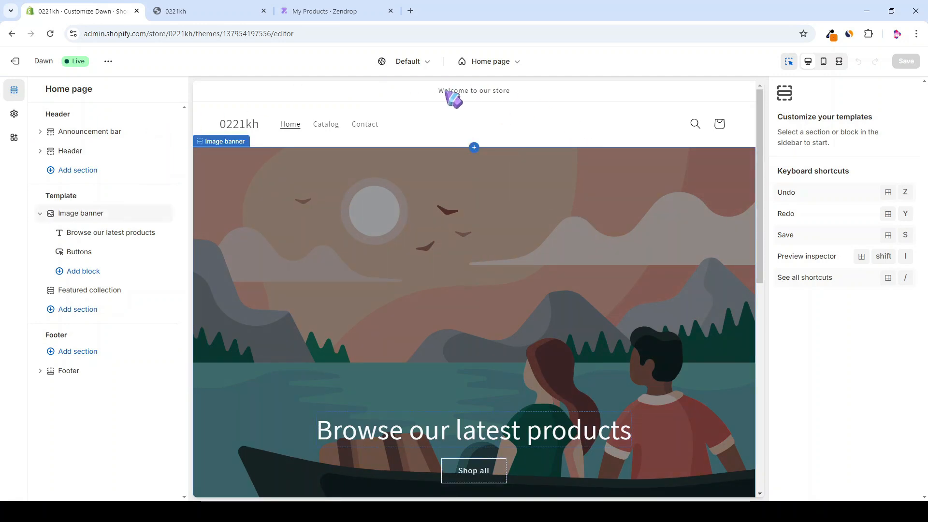
# Step: Open the Dawn theme settings and look at the Logo options
pyautogui.click(14, 116)
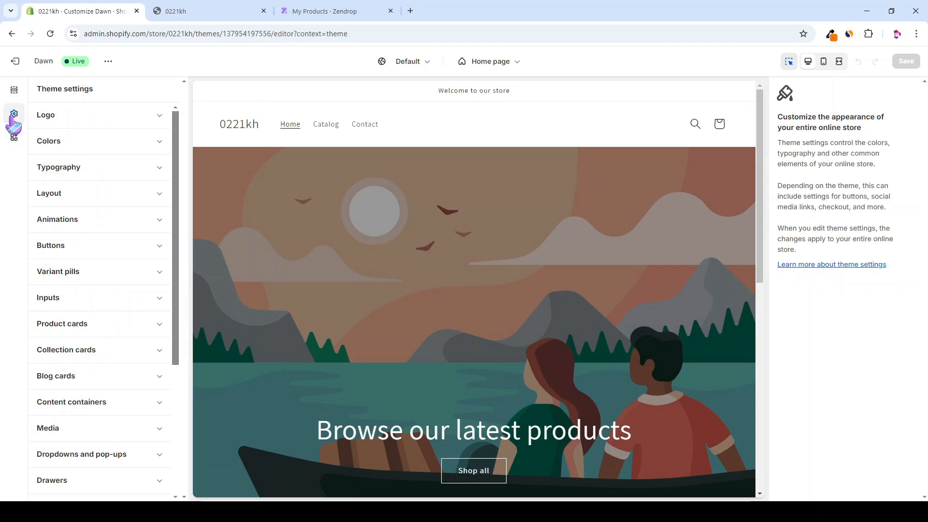
pyautogui.click(106, 120)
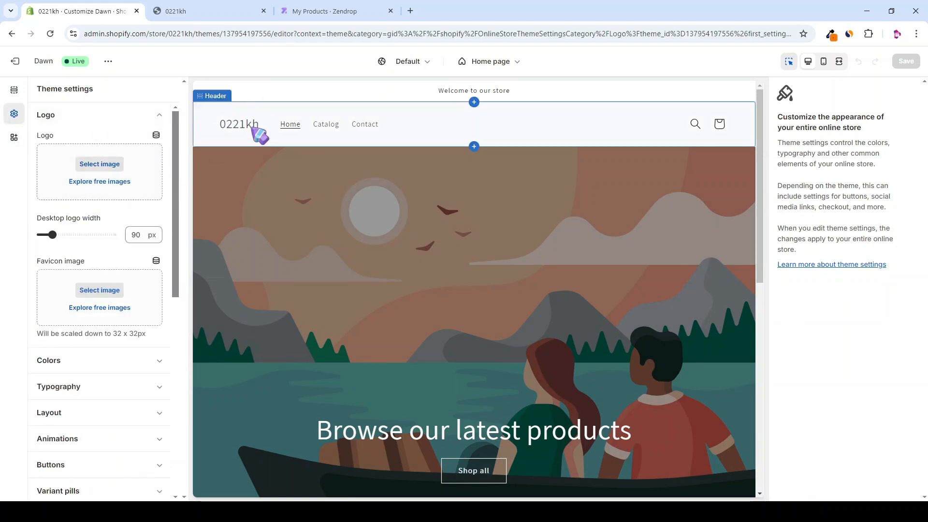
pyautogui.click(60, 119)
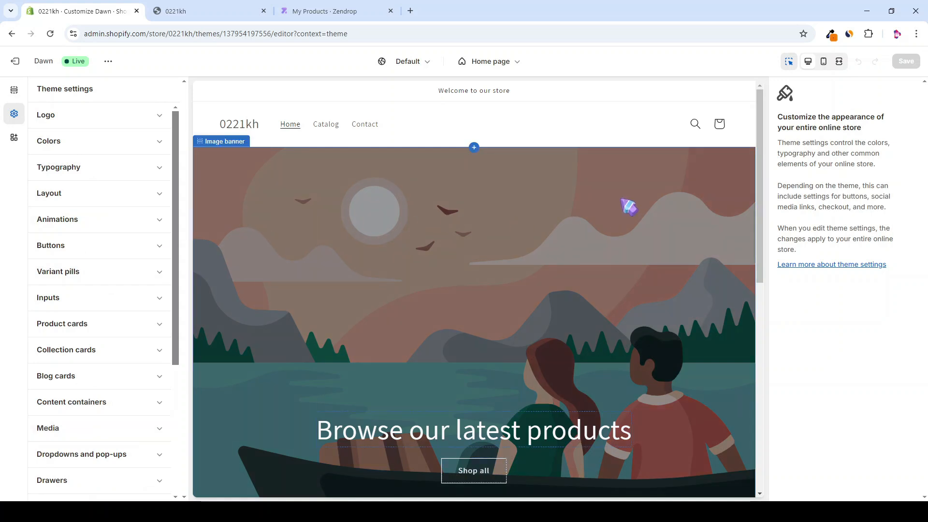
# Step: Select the home page Image banner and its Heading block
pyautogui.scroll(-1, 372, 265)
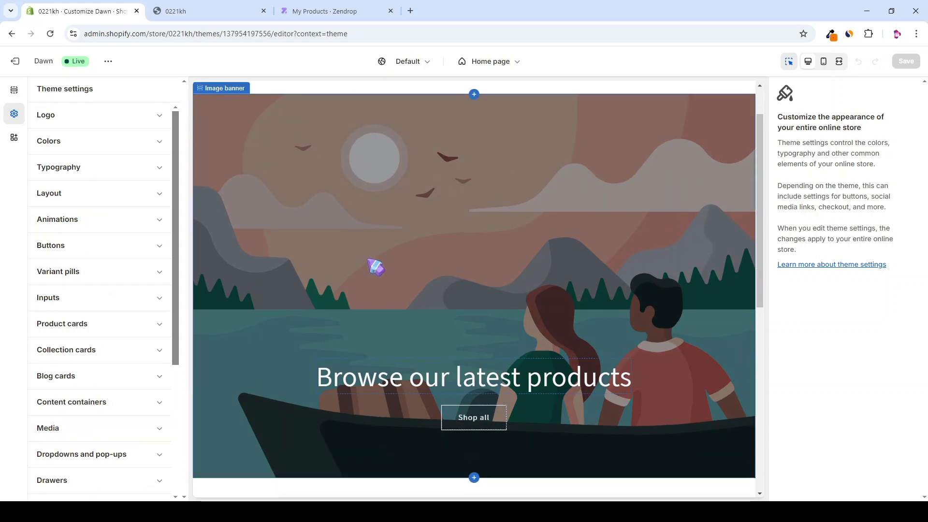
pyautogui.click(571, 243)
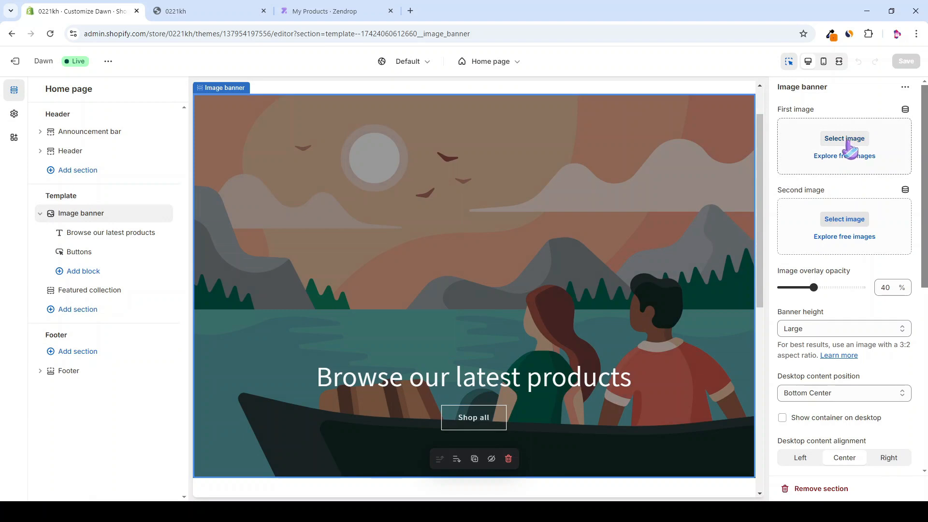
pyautogui.scroll(-6, 817, 251)
pyautogui.scroll(-2, 820, 214)
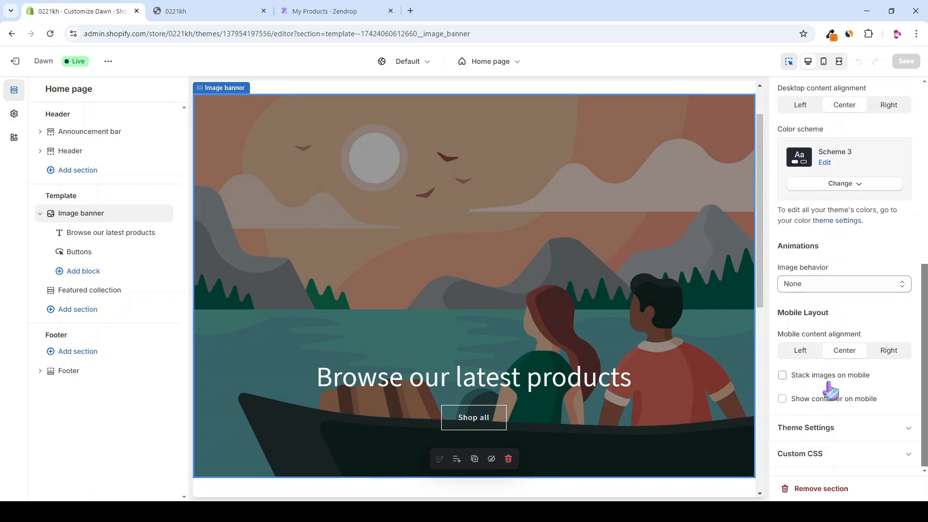
pyautogui.click(582, 389)
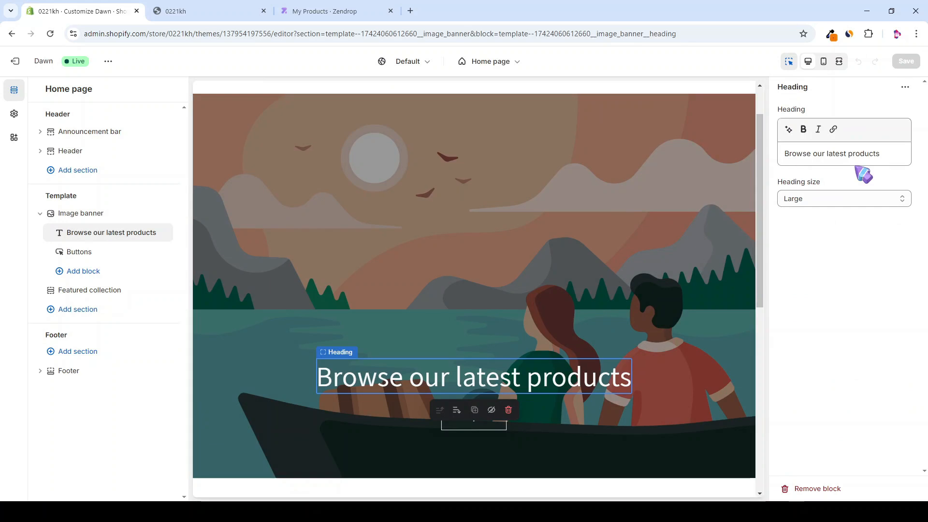
pyautogui.scroll(-6, 605, 159)
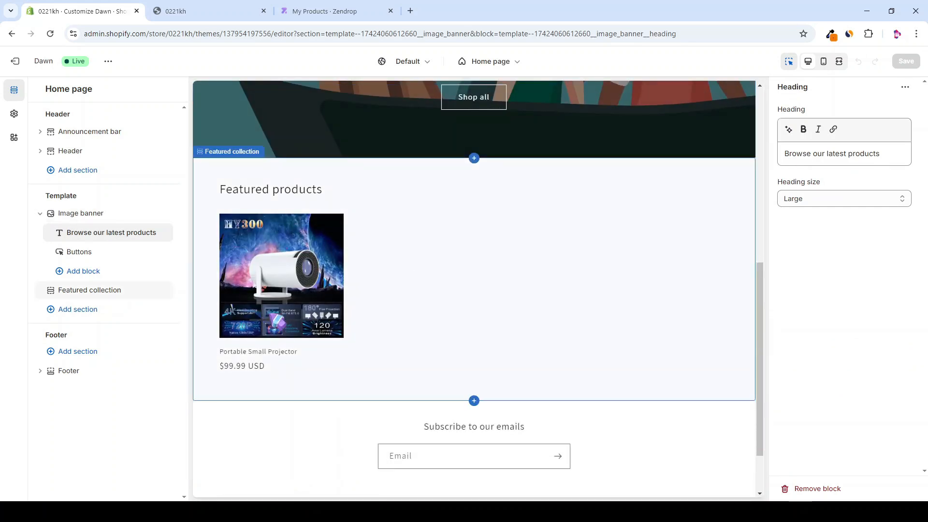
# Step: Preview the projector's product template, then exit to the Themes page
pyautogui.click(338, 282)
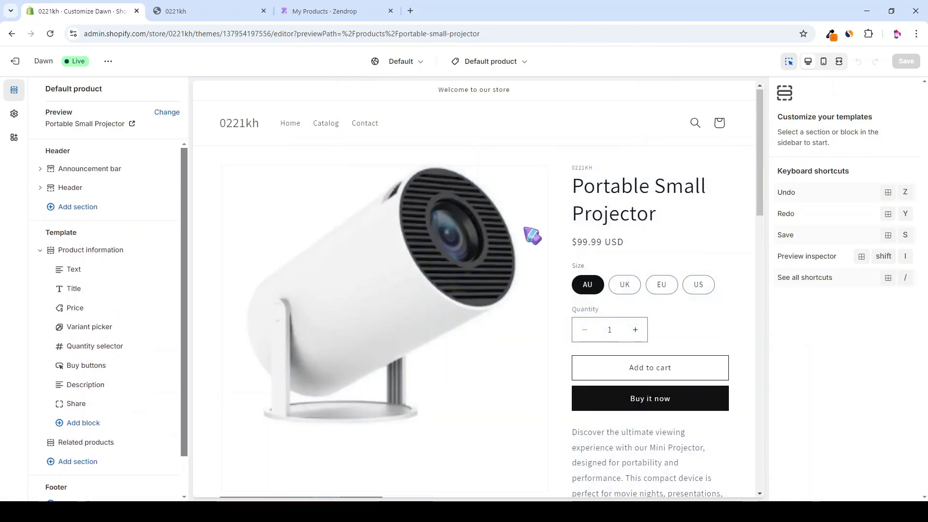
pyautogui.scroll(-3, 534, 246)
pyautogui.scroll(-2, 319, 268)
pyautogui.scroll(5, 319, 268)
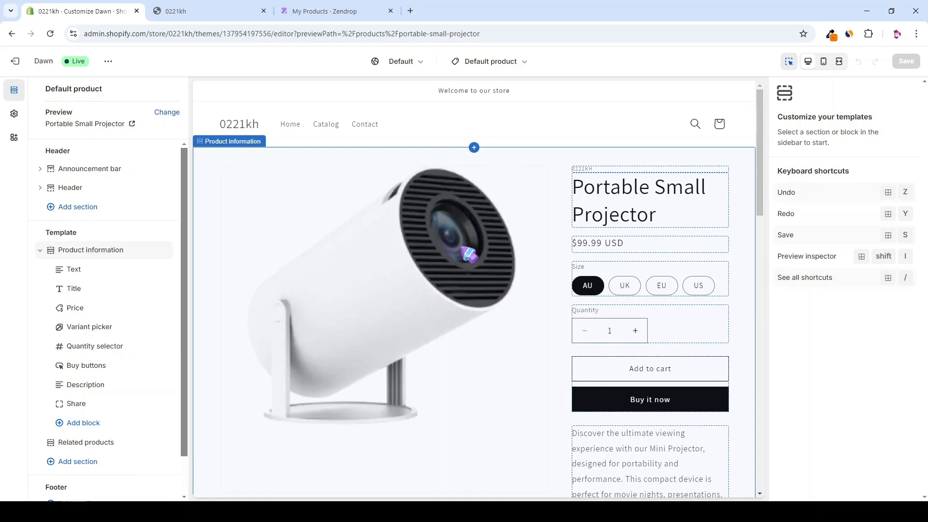
pyautogui.click(15, 61)
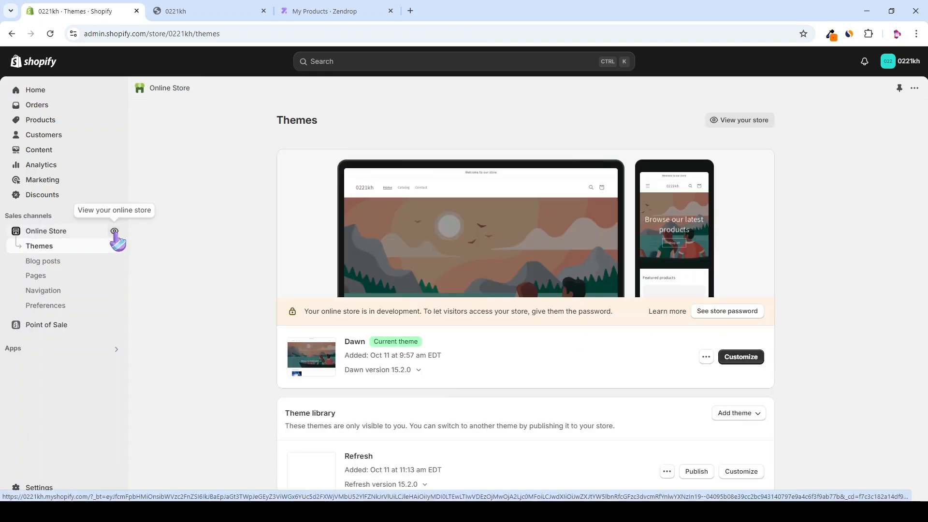
# Step: Buy the Portable Small Projector on the live storefront as a test order
pyautogui.click(115, 231)
pyautogui.scroll(-5, 317, 232)
pyautogui.scroll(-2, 317, 232)
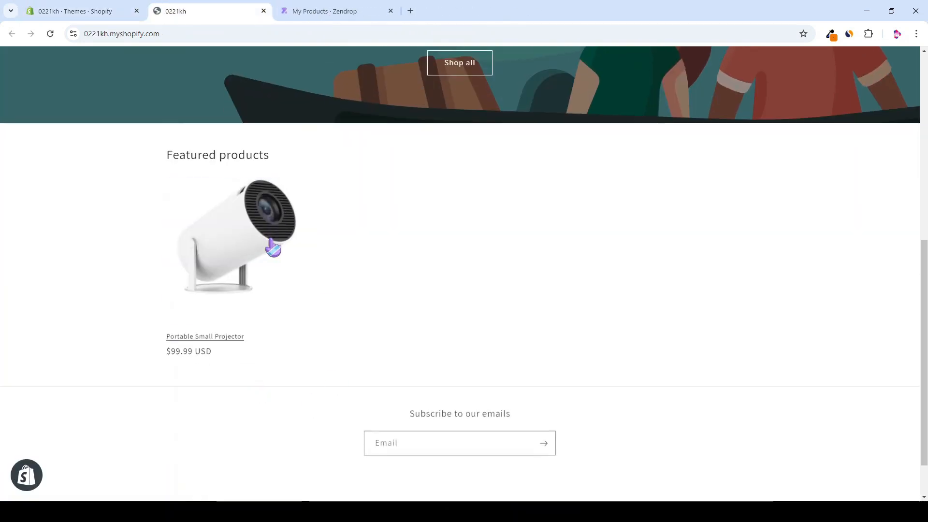
pyautogui.click(271, 247)
pyautogui.click(331, 11)
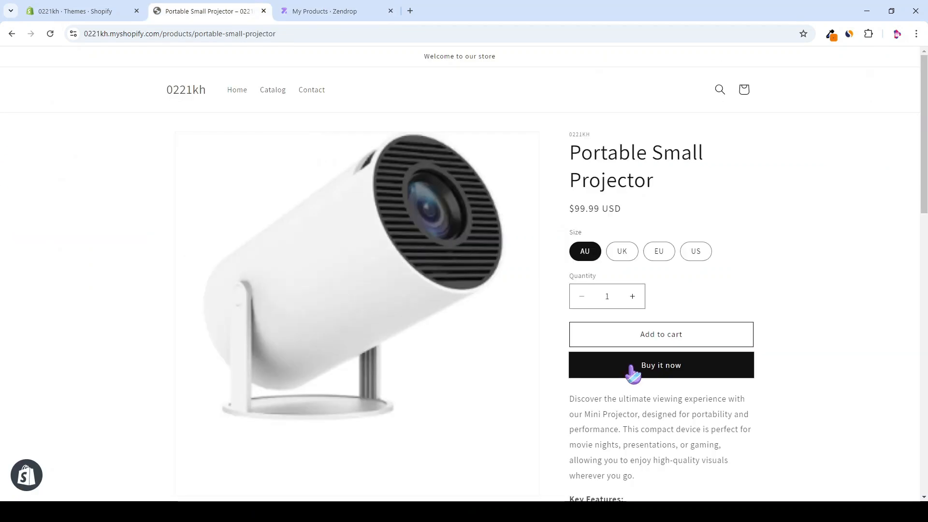
pyautogui.click(633, 372)
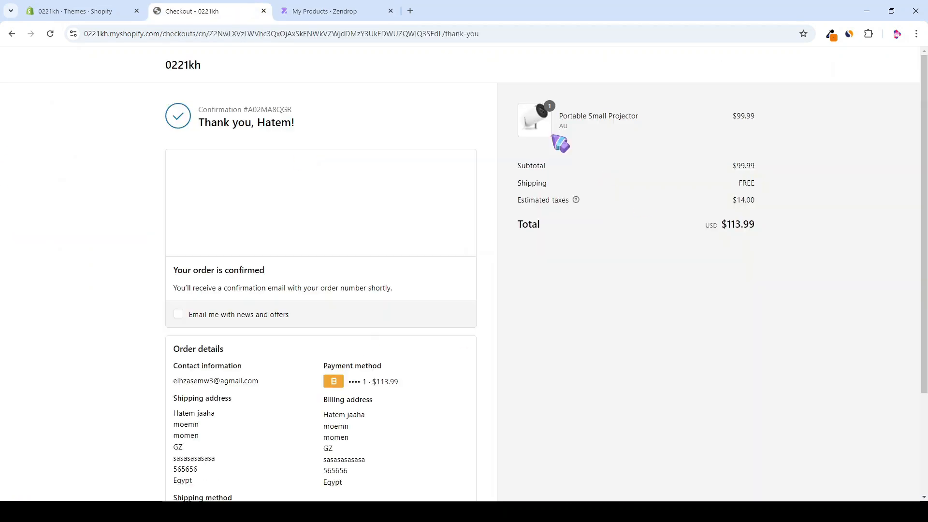
# Step: Open the new unfulfilled order #1006 from the Shopify Orders list
pyautogui.click(120, 9)
pyautogui.click(83, 107)
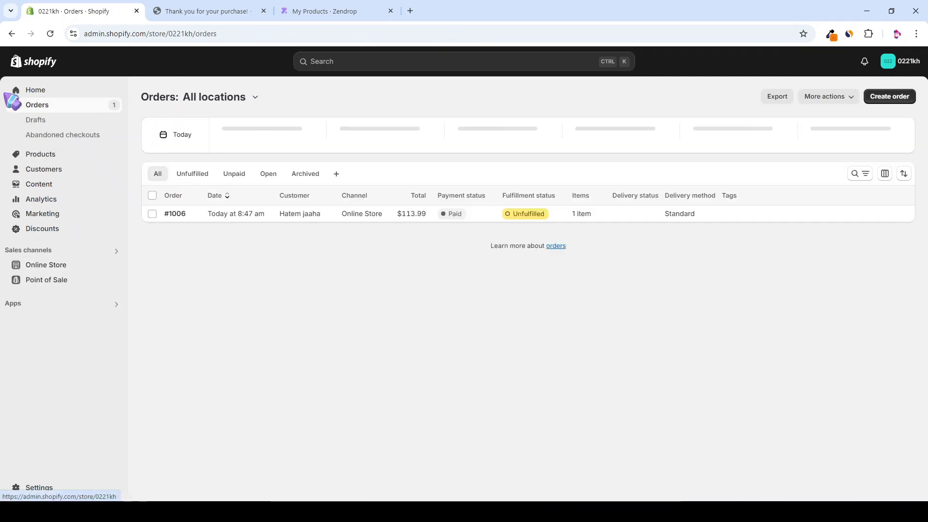
pyautogui.click(643, 226)
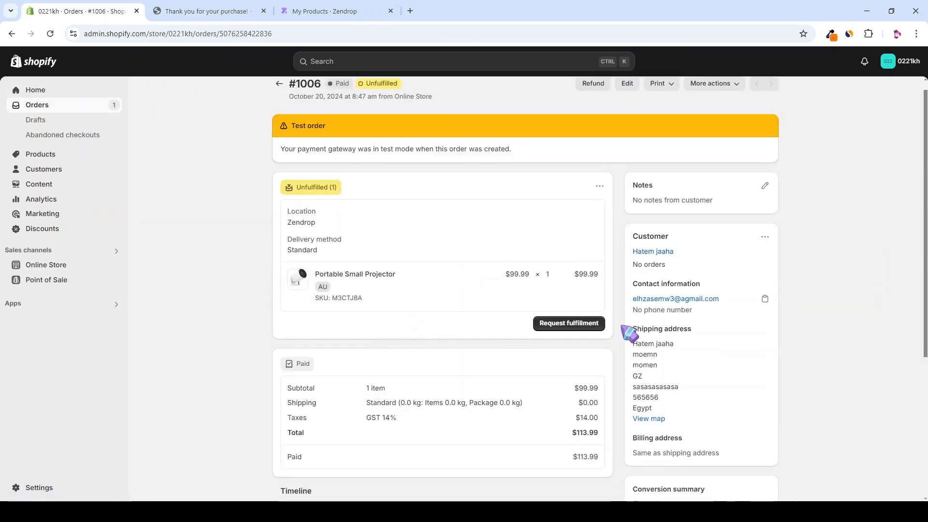
pyautogui.click(314, 10)
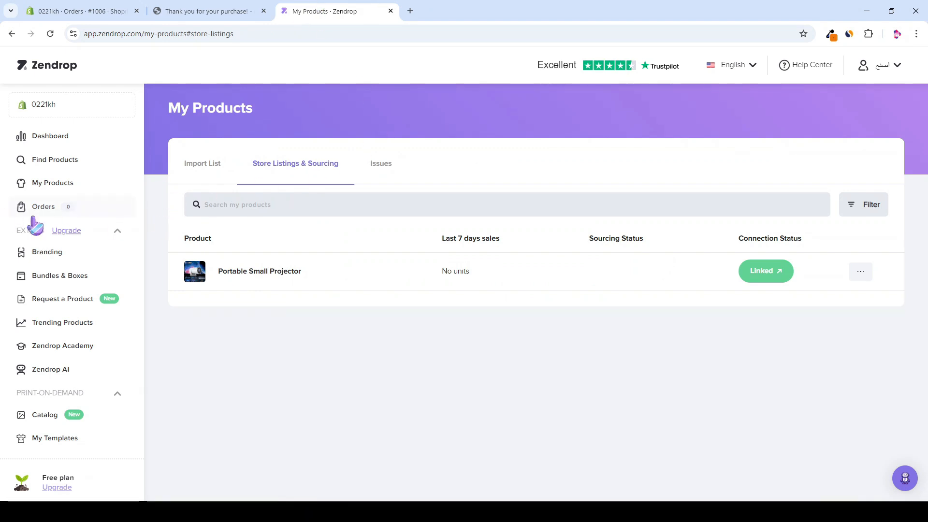
# Step: Refresh Zendrop and expand order #1006 in its Orders list
pyautogui.click(50, 34)
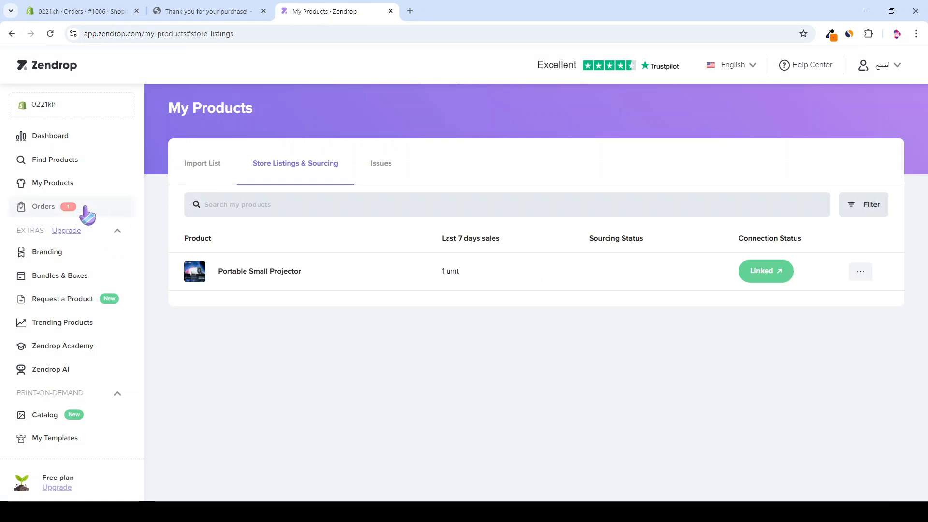
pyautogui.click(55, 211)
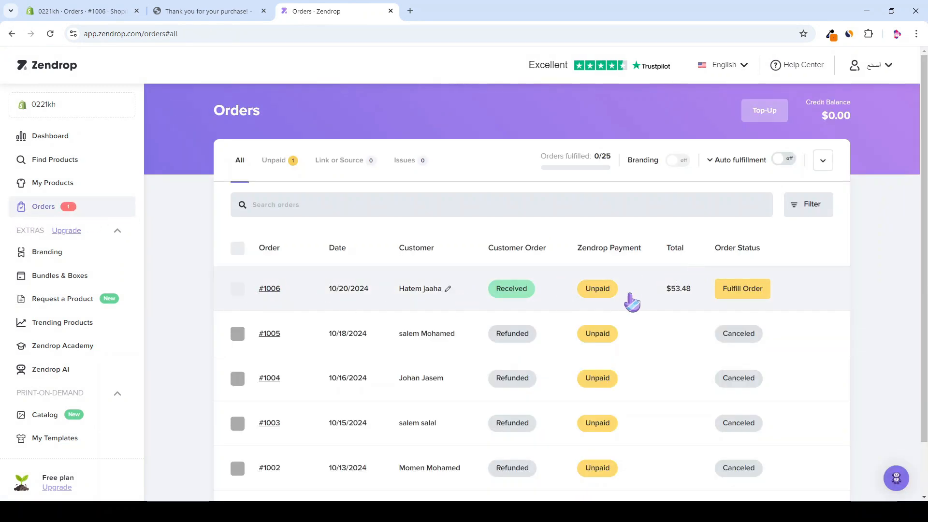
pyautogui.click(642, 286)
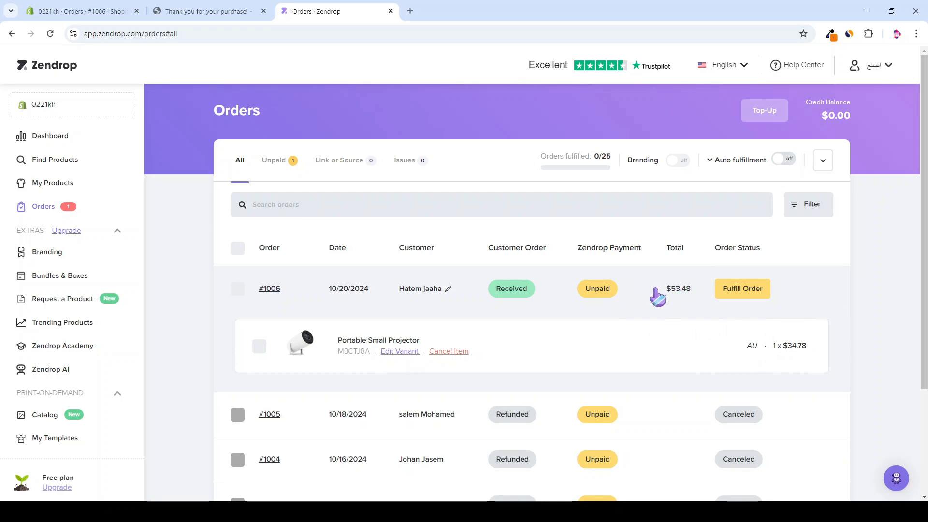
# Step: Confirm fulfilling order #1006 for $53.48 and review the Top-Up credit options
pyautogui.click(734, 293)
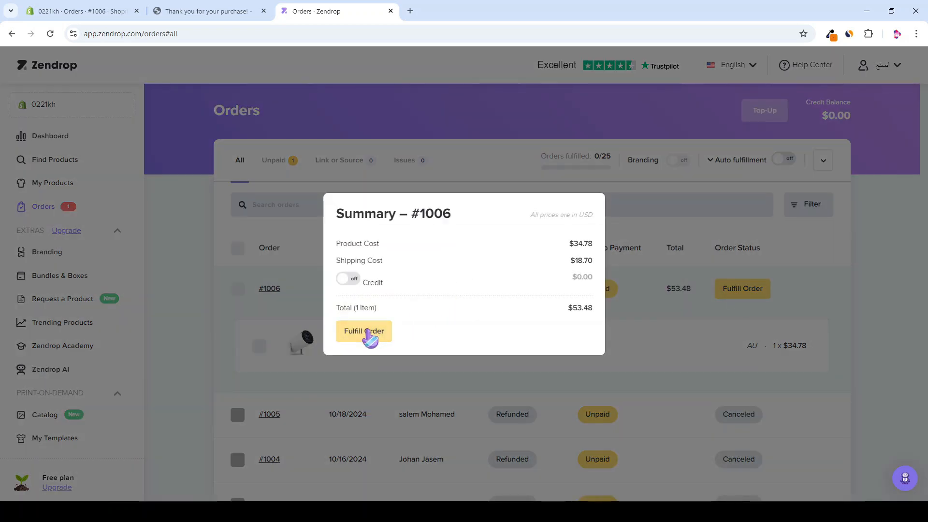
pyautogui.click(368, 333)
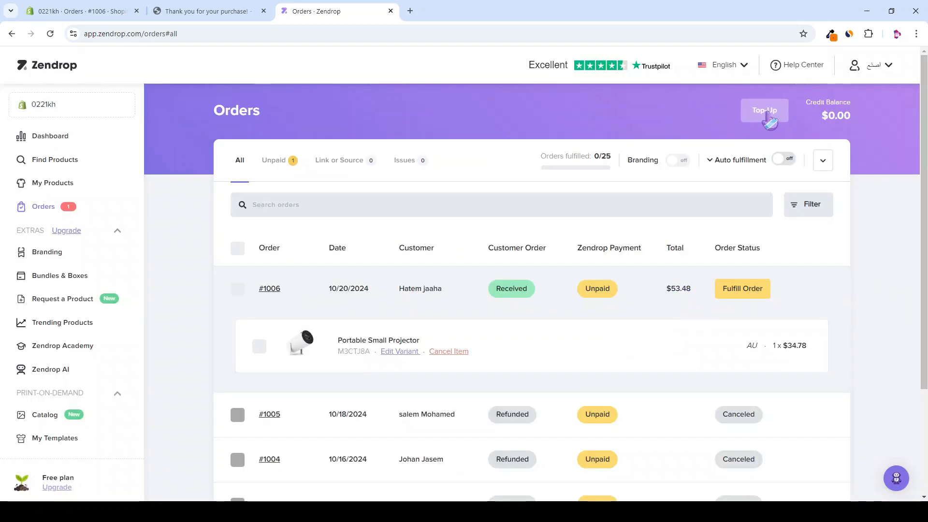
pyautogui.click(769, 115)
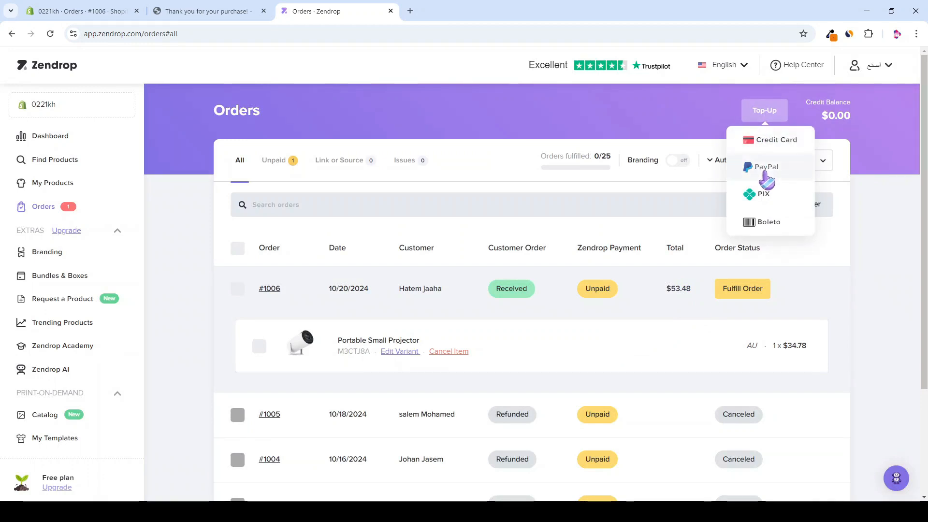
pyautogui.click(34, 10)
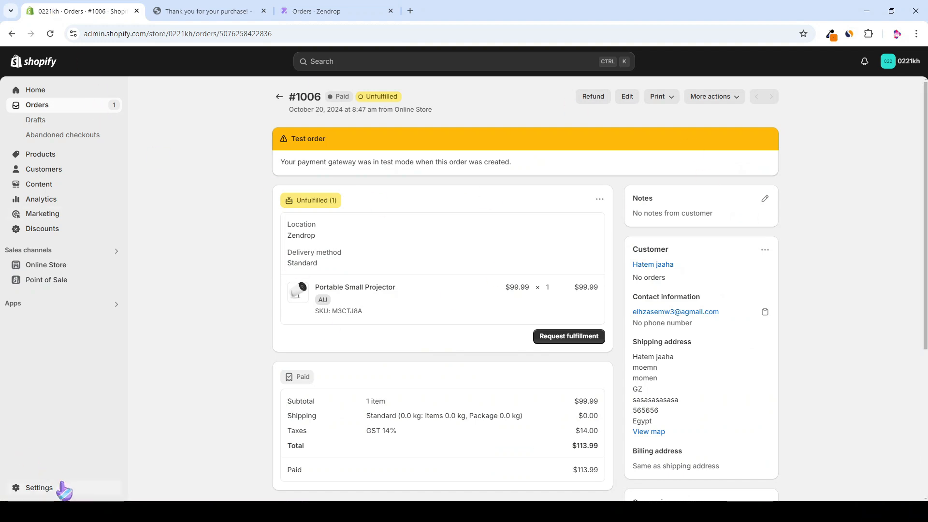
# Step: Open Payments in the Shopify store settings
pyautogui.click(63, 494)
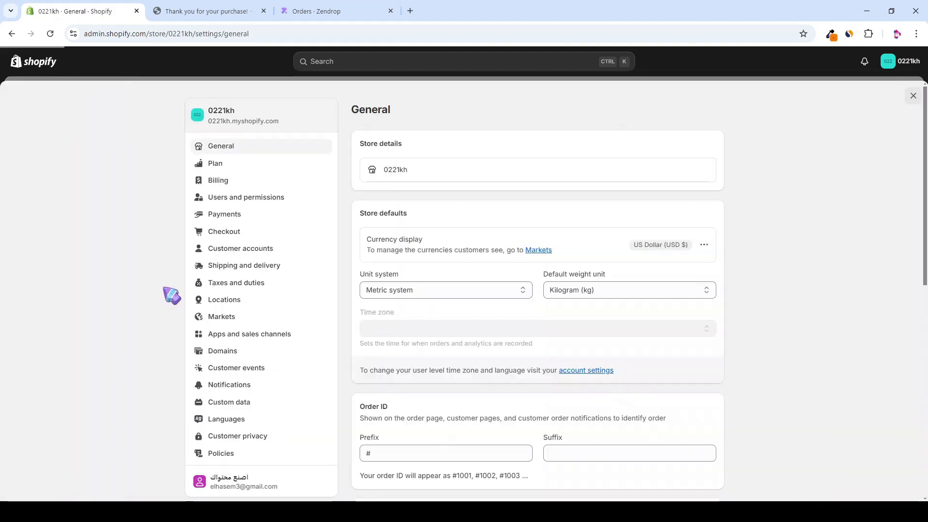
pyautogui.click(235, 216)
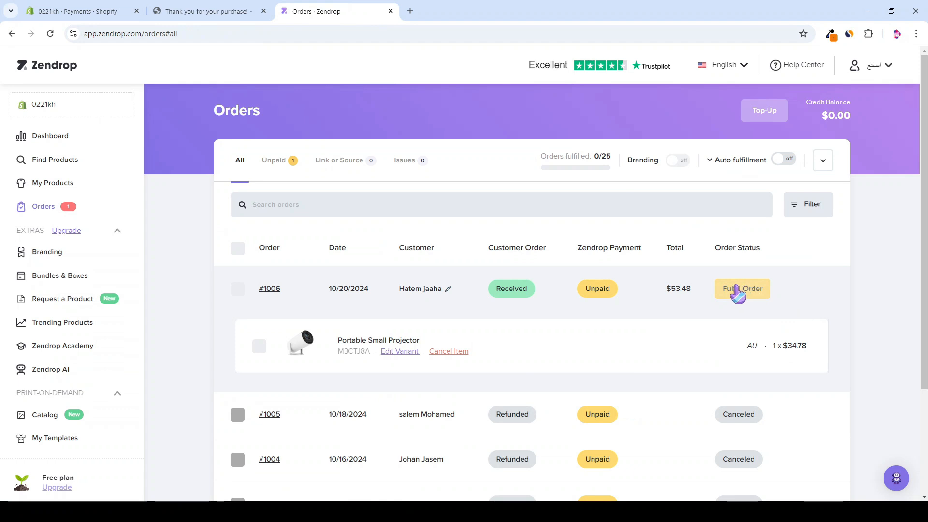
pyautogui.moveTo(582, 172)
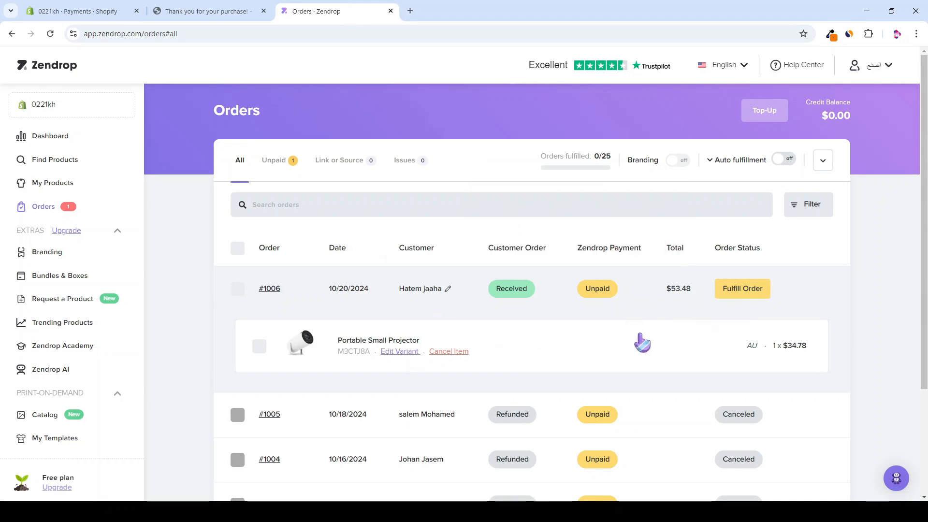
pyautogui.click(781, 161)
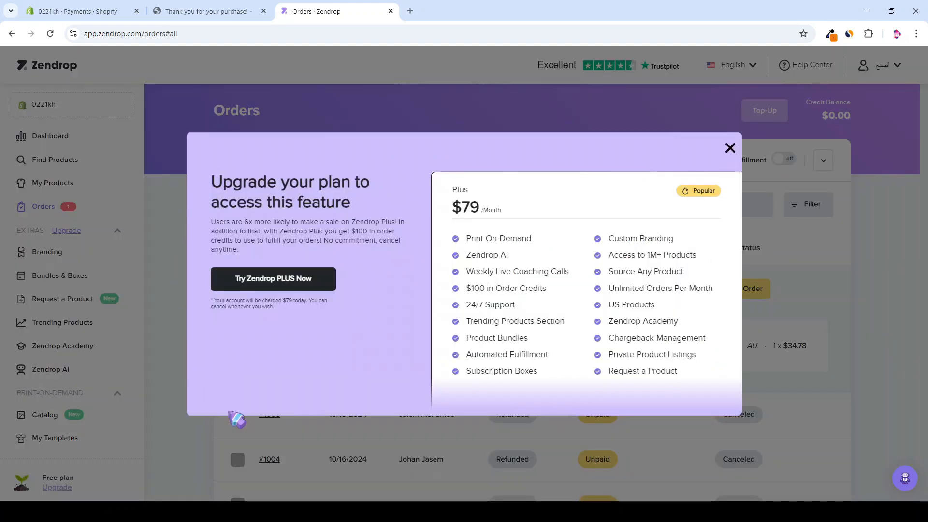
pyautogui.click(623, 129)
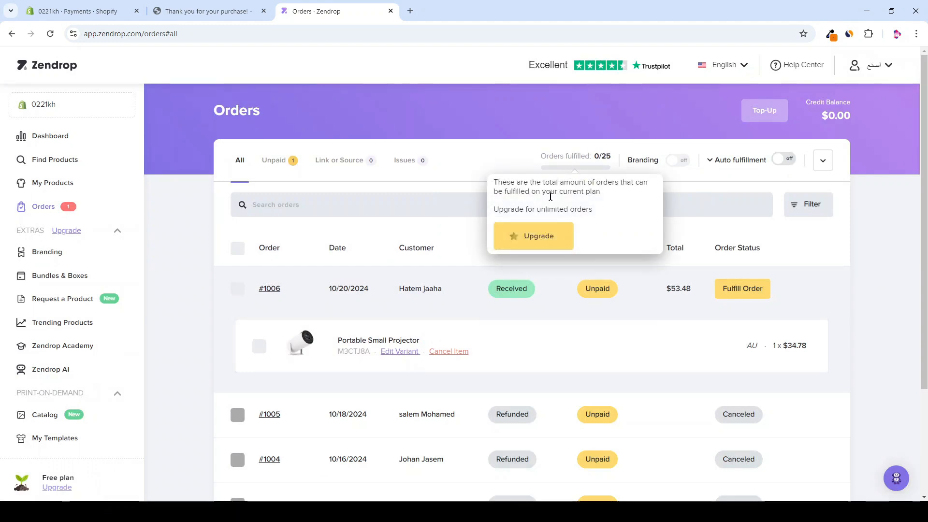
pyautogui.click(525, 246)
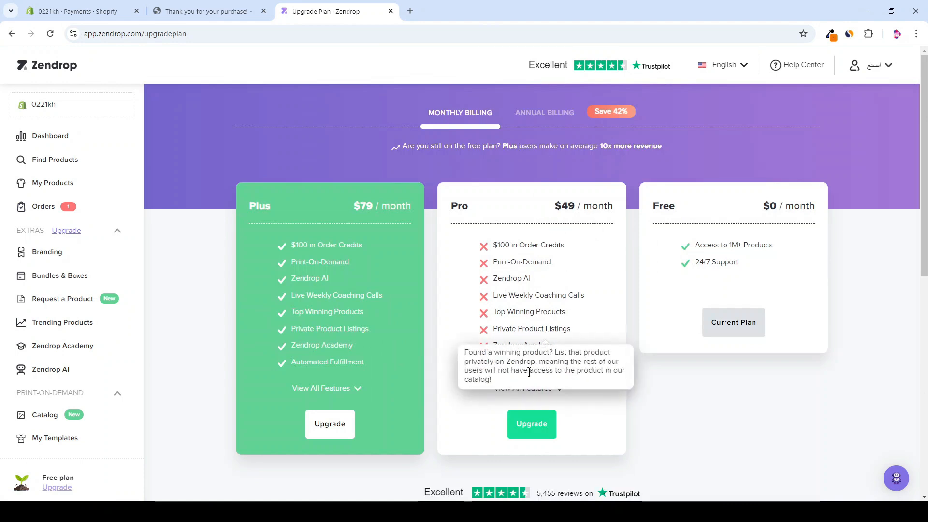
pyautogui.moveTo(518, 372)
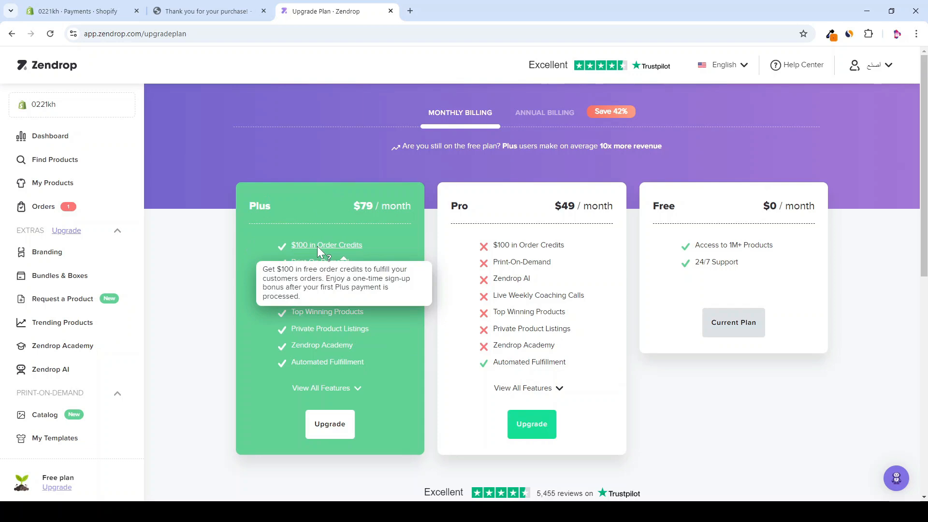
pyautogui.click(12, 34)
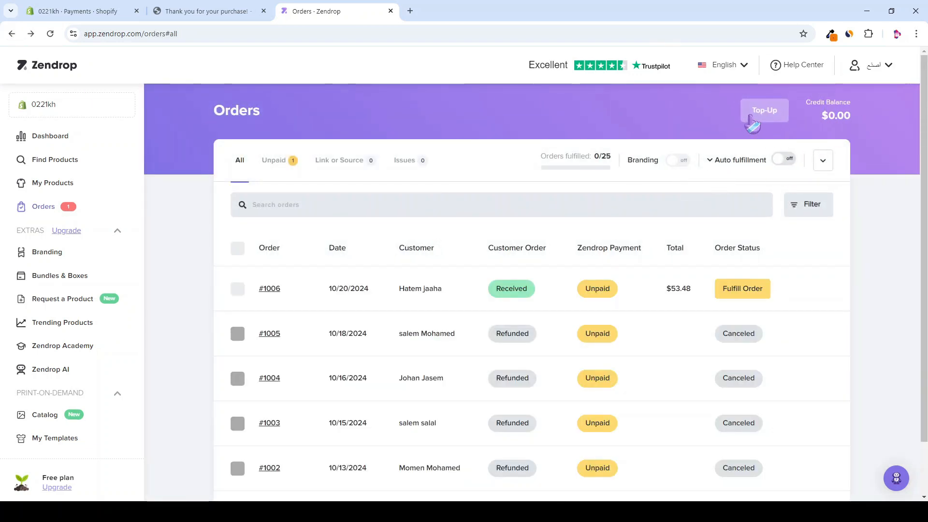
# Step: Bring up the Orders fulfilled details on Zendrop's orders list
pyautogui.moveTo(583, 170)
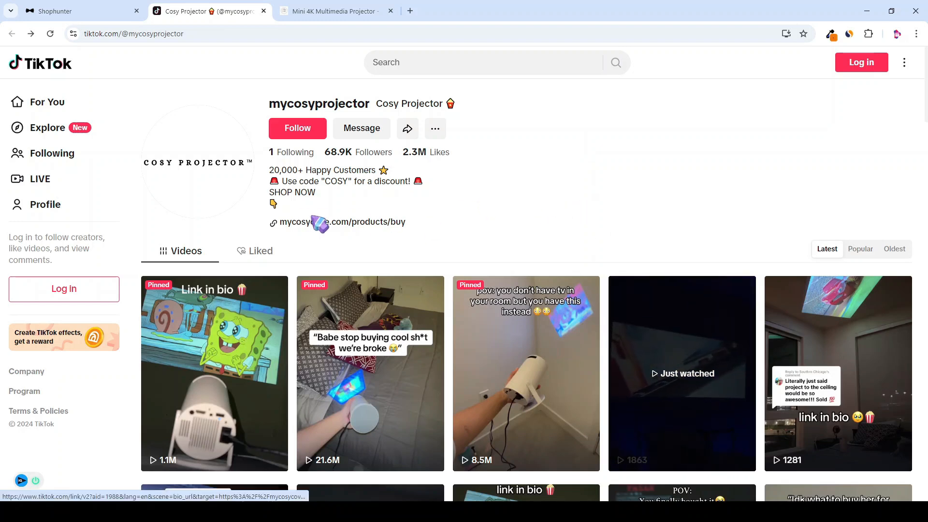
pyautogui.scroll(-2, 616, 244)
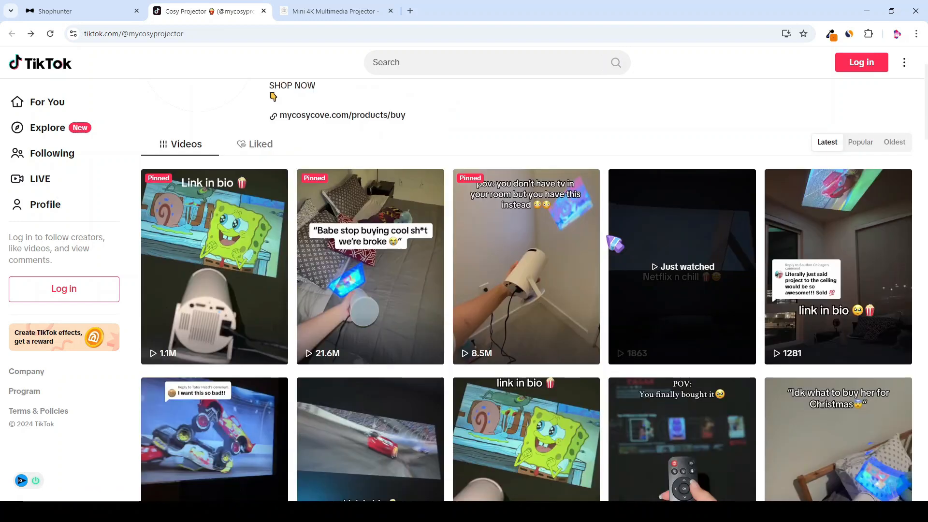
pyautogui.scroll(-5, 615, 244)
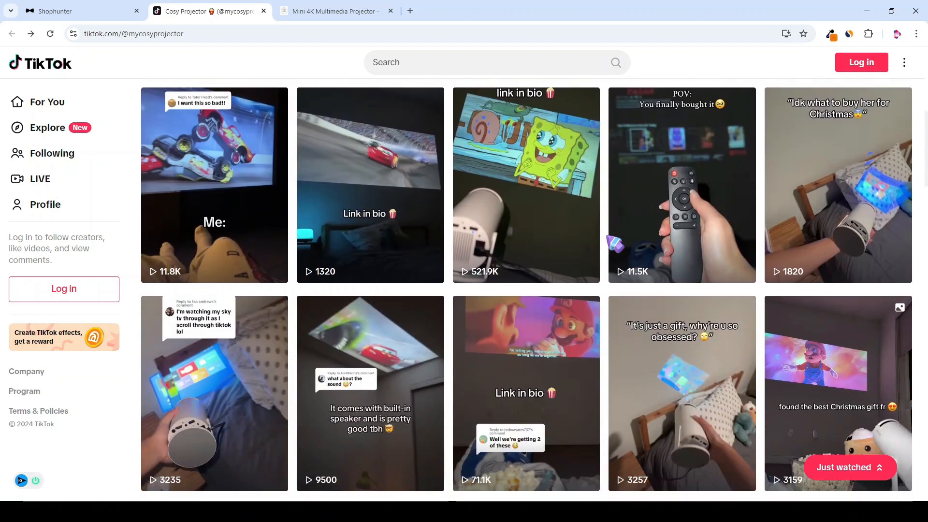
pyautogui.scroll(-5, 615, 244)
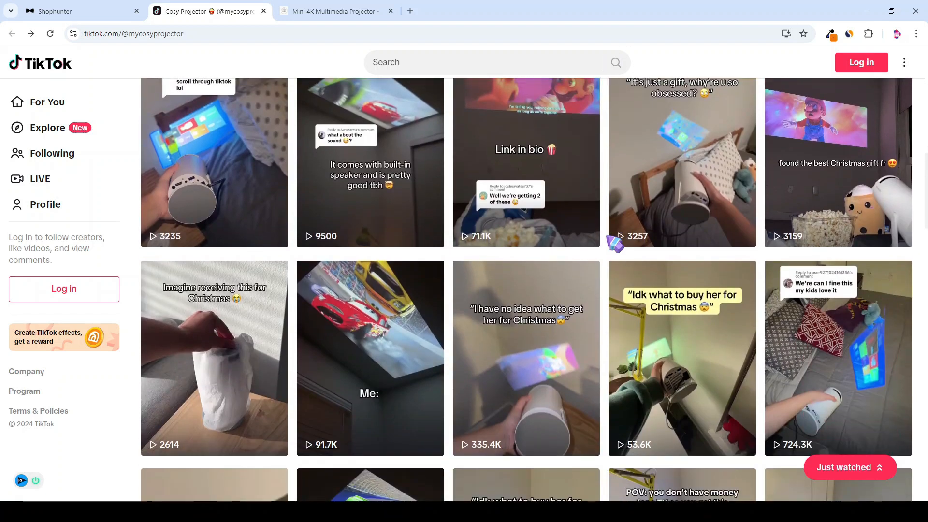
pyautogui.scroll(-2, 615, 244)
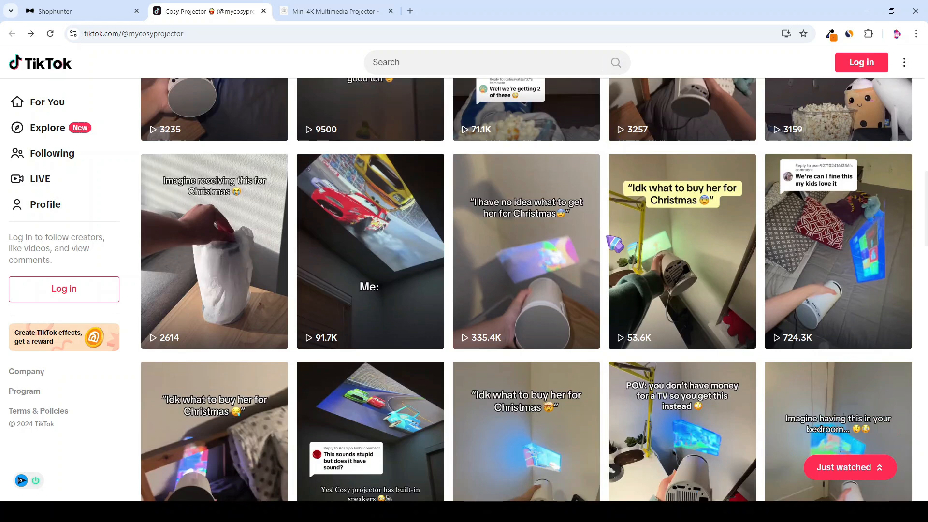
pyautogui.scroll(15, 615, 244)
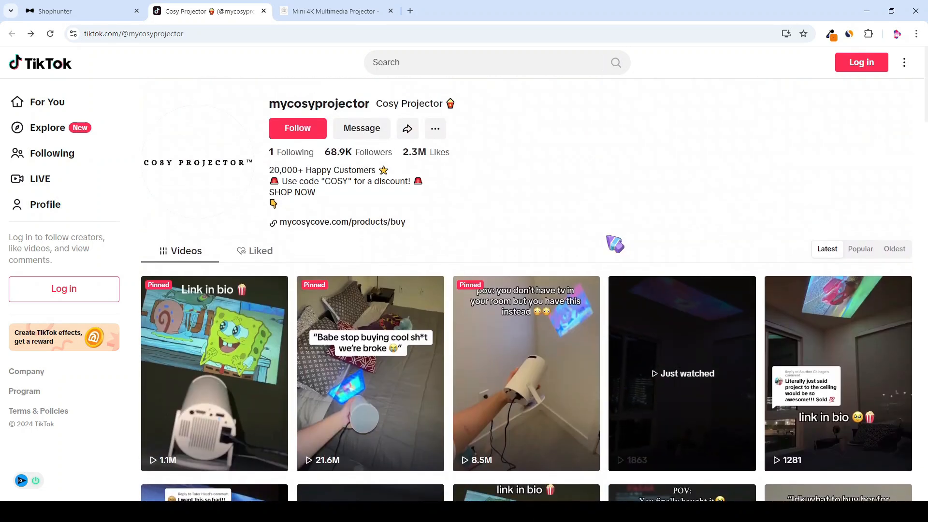
pyautogui.hotkey('ctrl', 'shift', 'Tab')
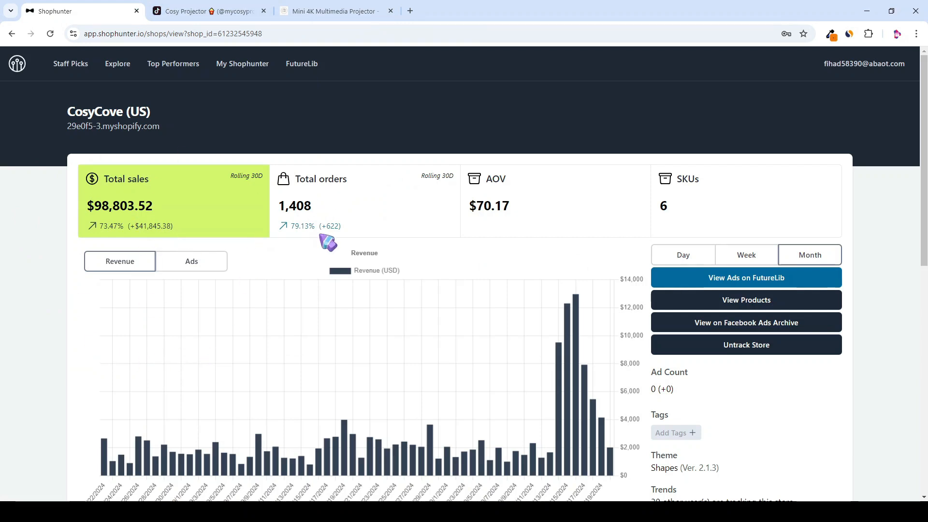
pyautogui.hotkey('ctrl', 'Tab')
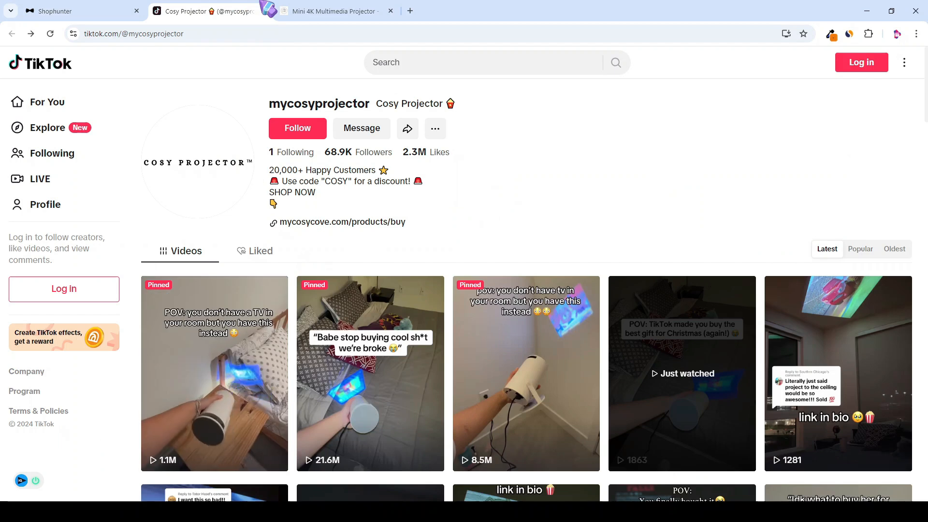
pyautogui.scroll(-1, 609, 232)
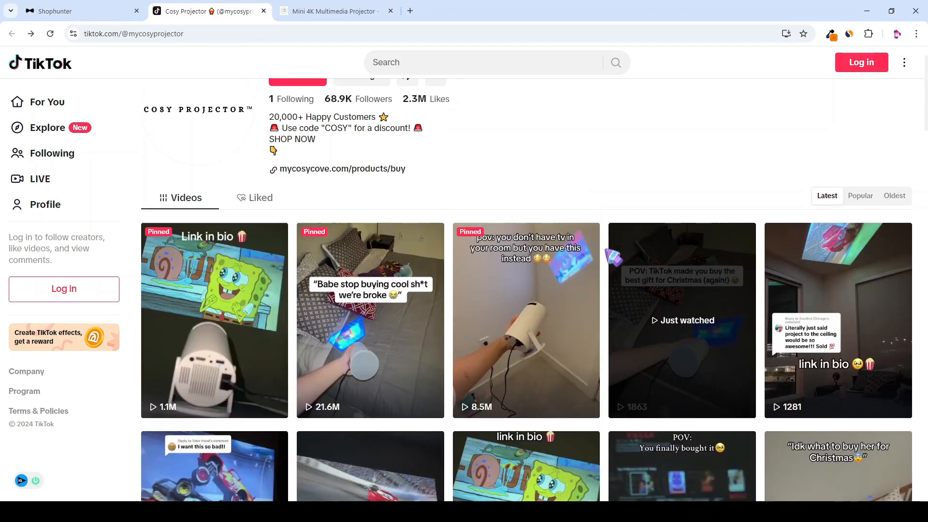
pyautogui.scroll(1, 613, 242)
# Step: Show the CosyCove Mini Spotlight Projector page, priced $99.95 down from $225.95
pyautogui.click(324, 12)
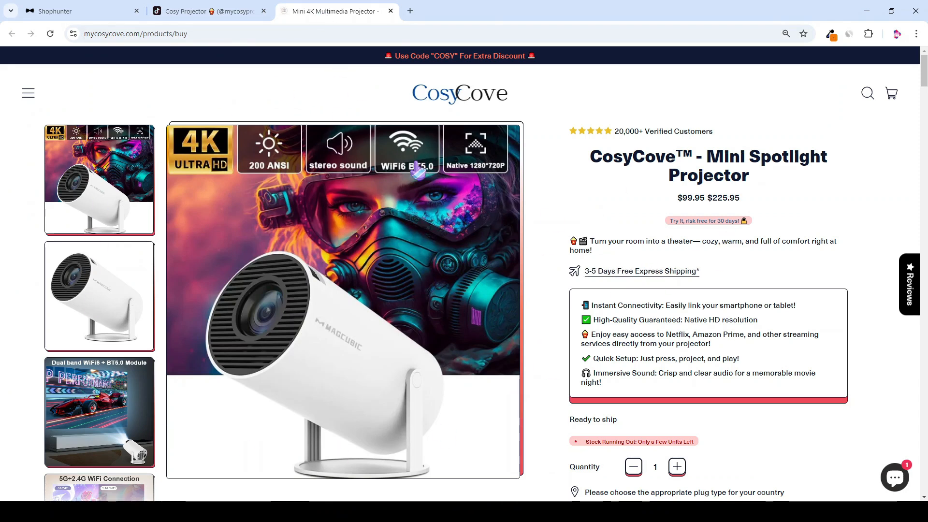
pyautogui.scroll(-6, 793, 256)
pyautogui.scroll(7, 791, 201)
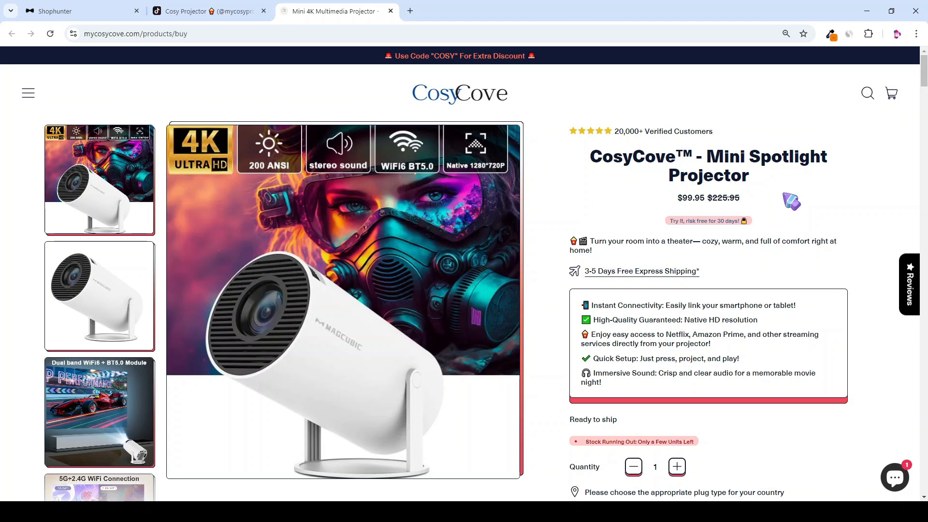